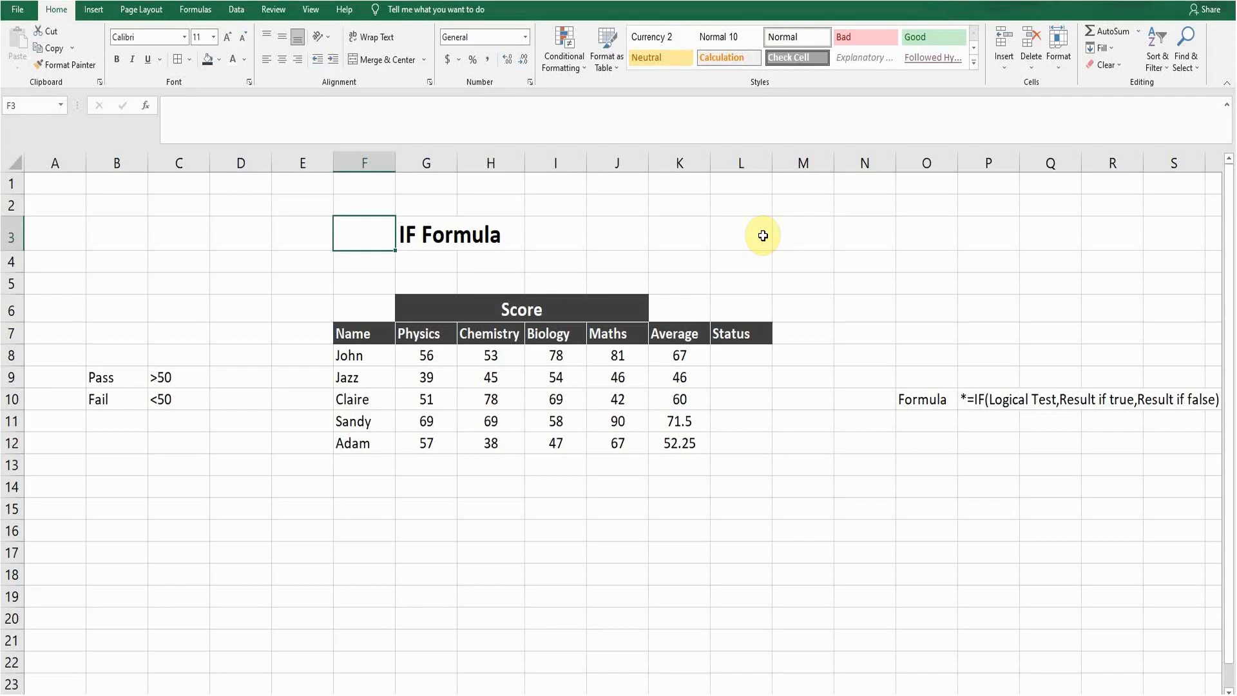
# Review the score table's student names, subject headings and the average formula in the first data row
pyautogui.press('Down')
pyautogui.press('Down')
pyautogui.press('Down')
pyautogui.press('Down')
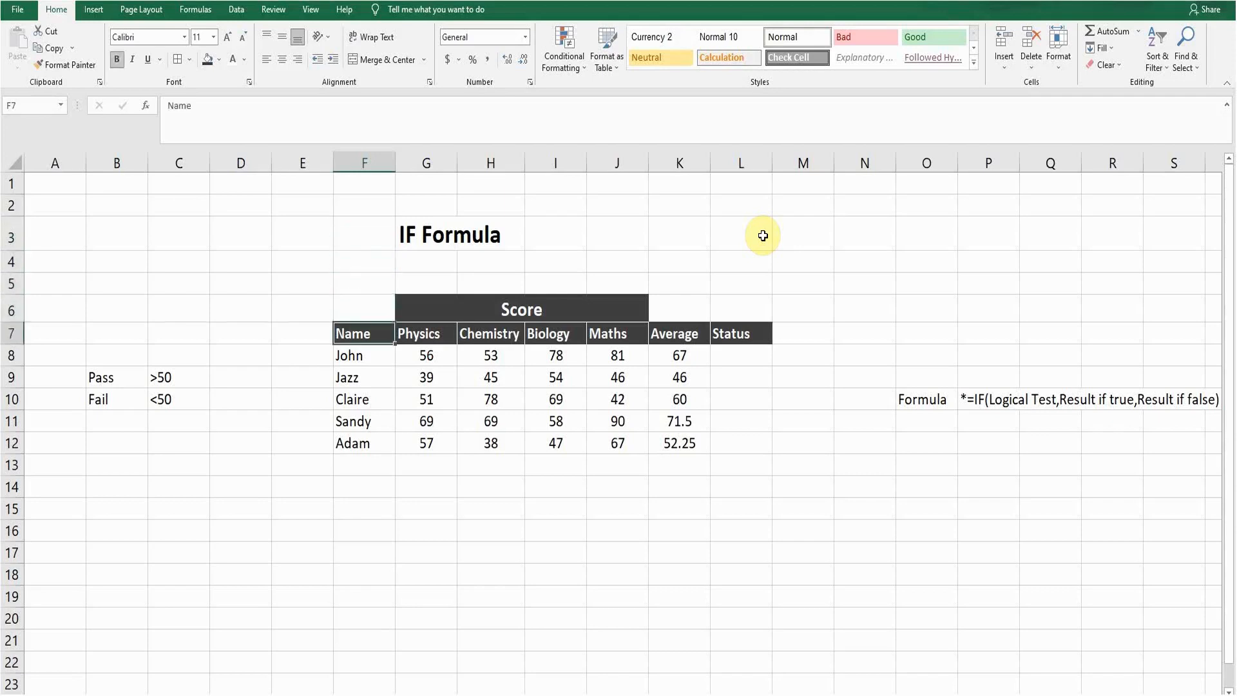
pyautogui.press('Down')
pyautogui.press('Down')
pyautogui.press('Up')
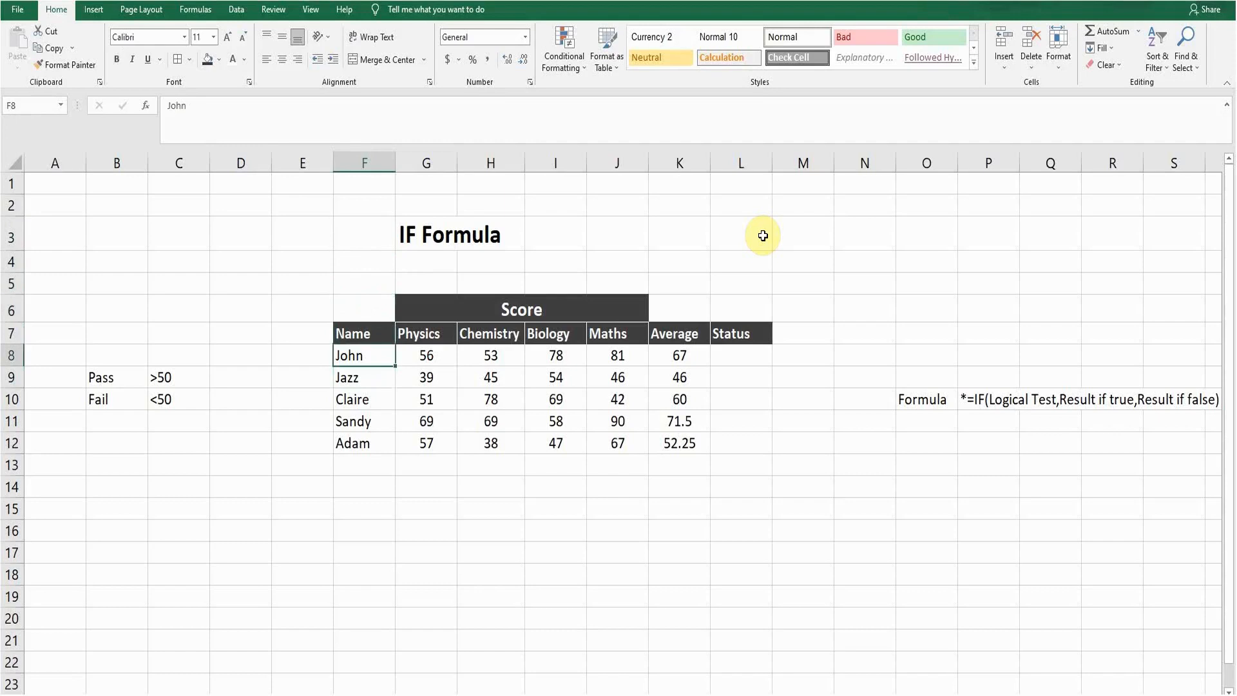
pyautogui.press('Right')
pyautogui.press('Up')
pyautogui.press('Right')
pyautogui.press('Right')
pyautogui.press('Right')
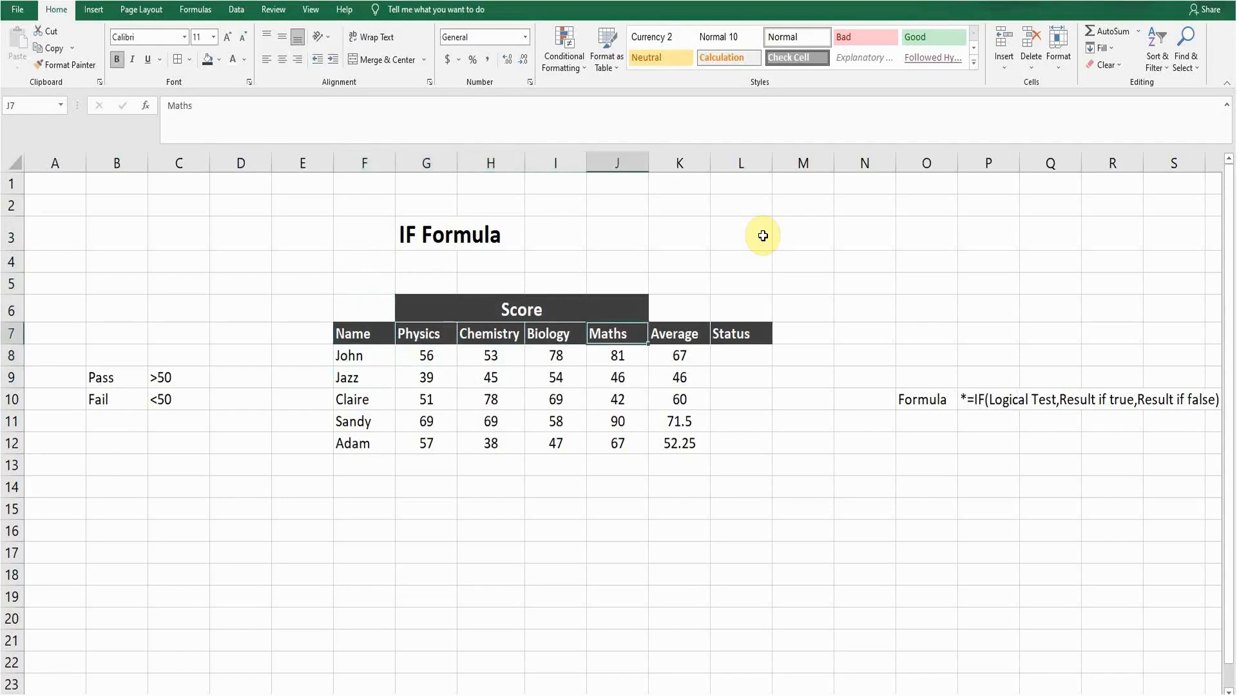
pyautogui.press('Right')
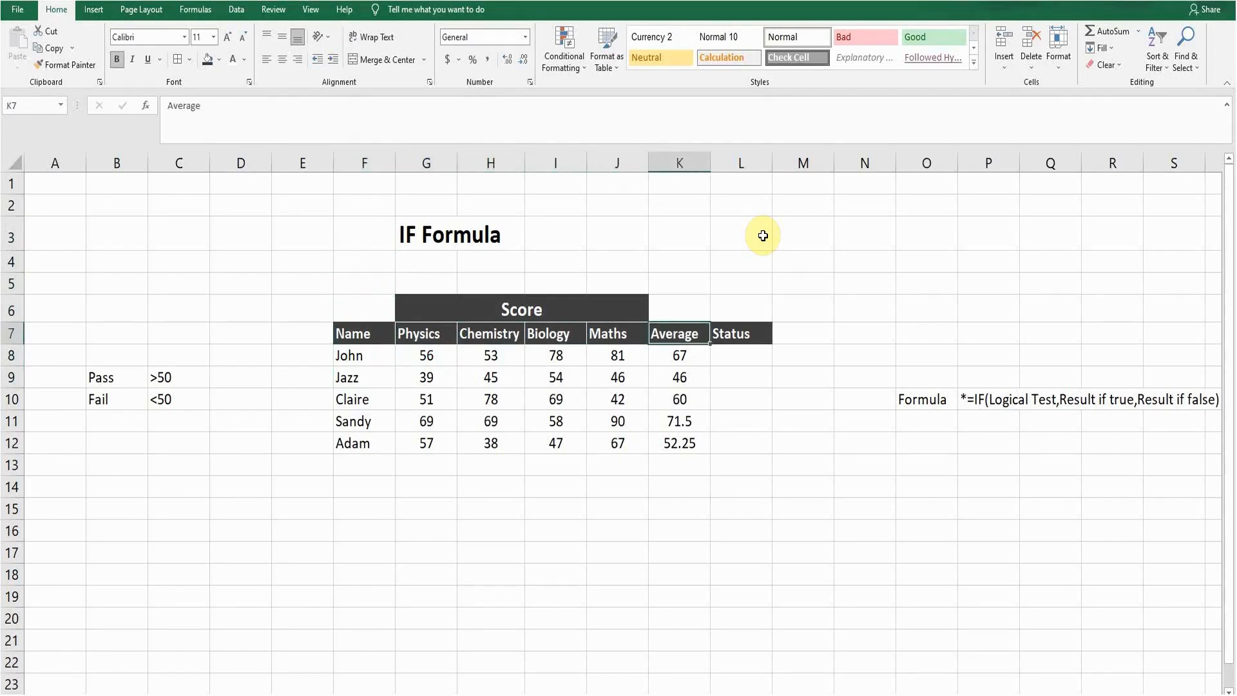
pyautogui.press('Down')
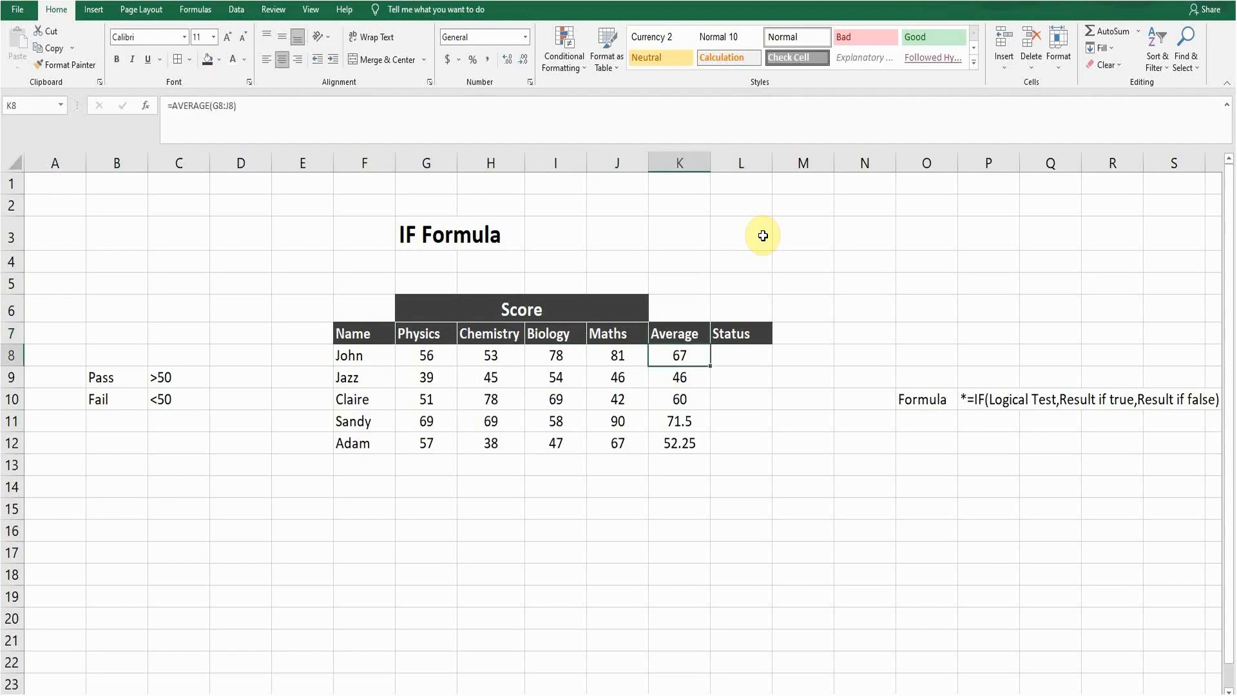
# Examine the Pass and Fail labels and their score criteria in B9:C10
pyautogui.press('Left')
pyautogui.press('Right')
pyautogui.press('Right')
pyautogui.press('Left')
pyautogui.press('Left')
pyautogui.press('Left')
pyautogui.press('Left')
pyautogui.press('Left')
pyautogui.press('Left')
pyautogui.press('Left')
pyautogui.press('Left')
pyautogui.press('Left')
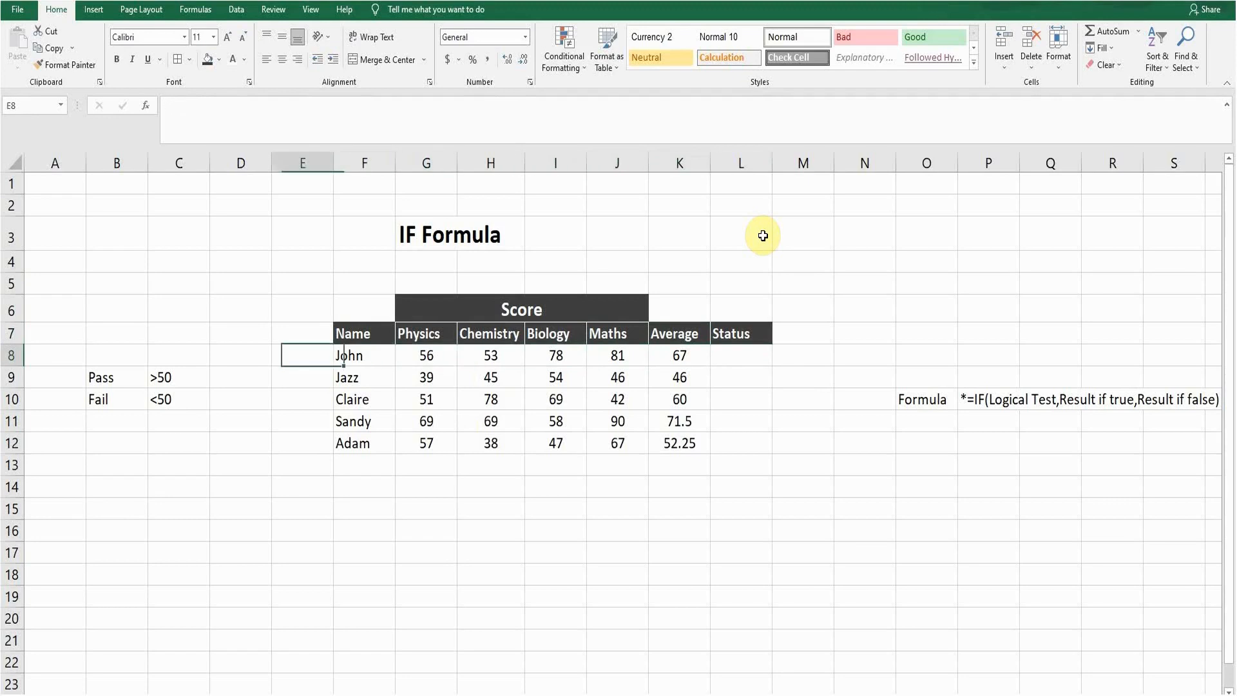
pyautogui.press('Left')
pyautogui.press('Down')
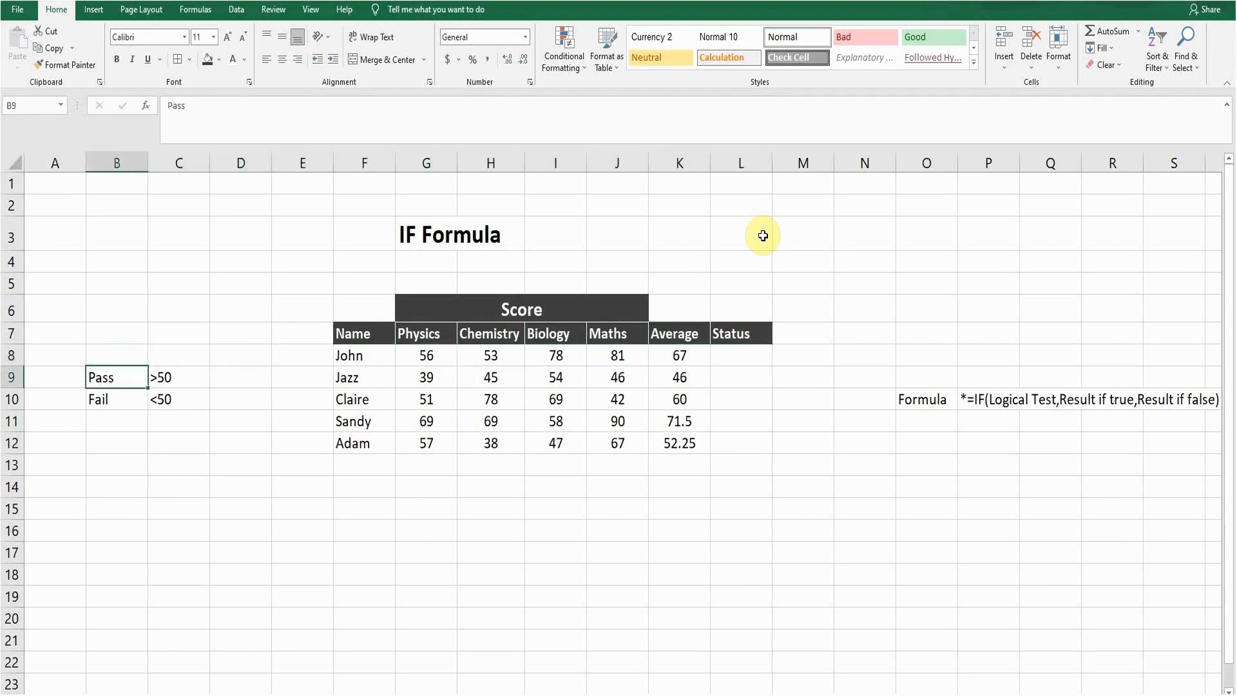
pyautogui.press('Right')
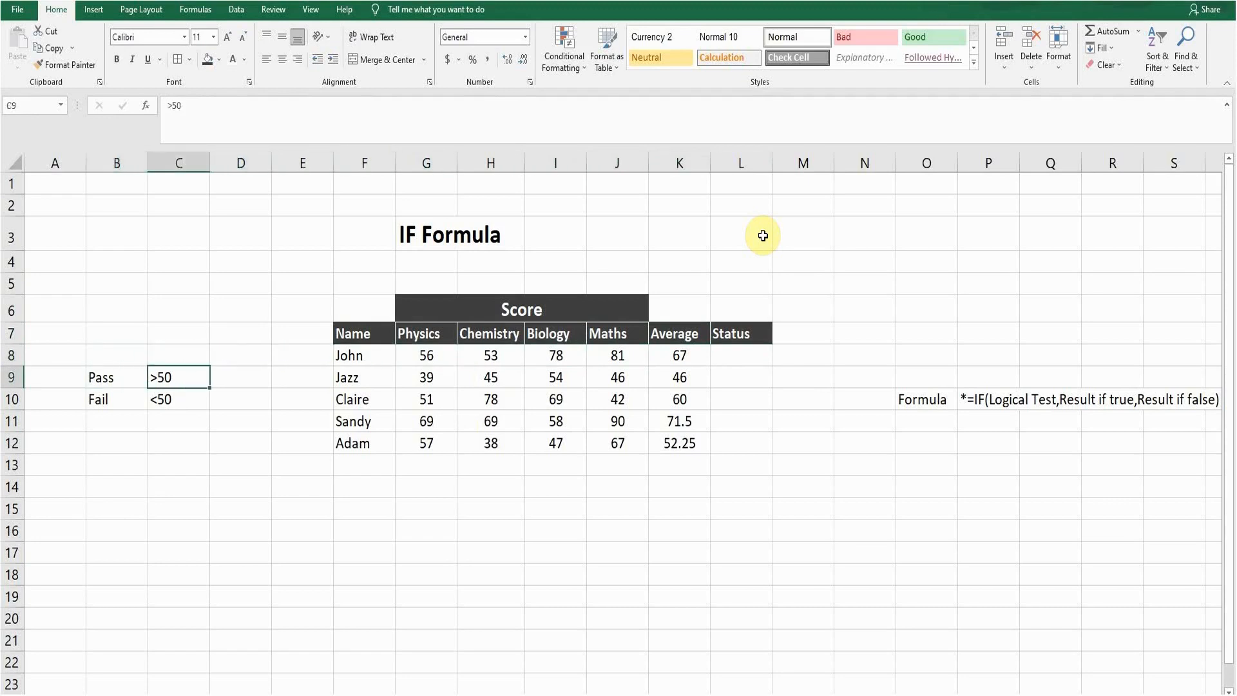
pyautogui.press('Left')
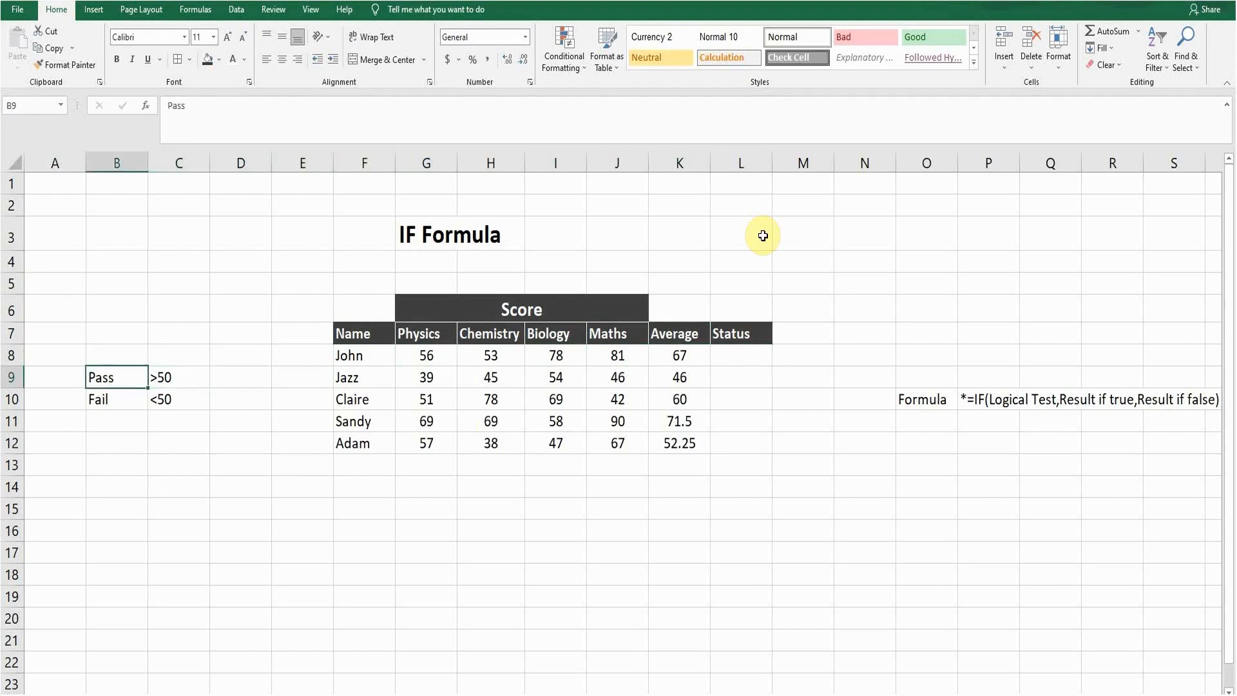
pyautogui.press('Down')
pyautogui.press('Right')
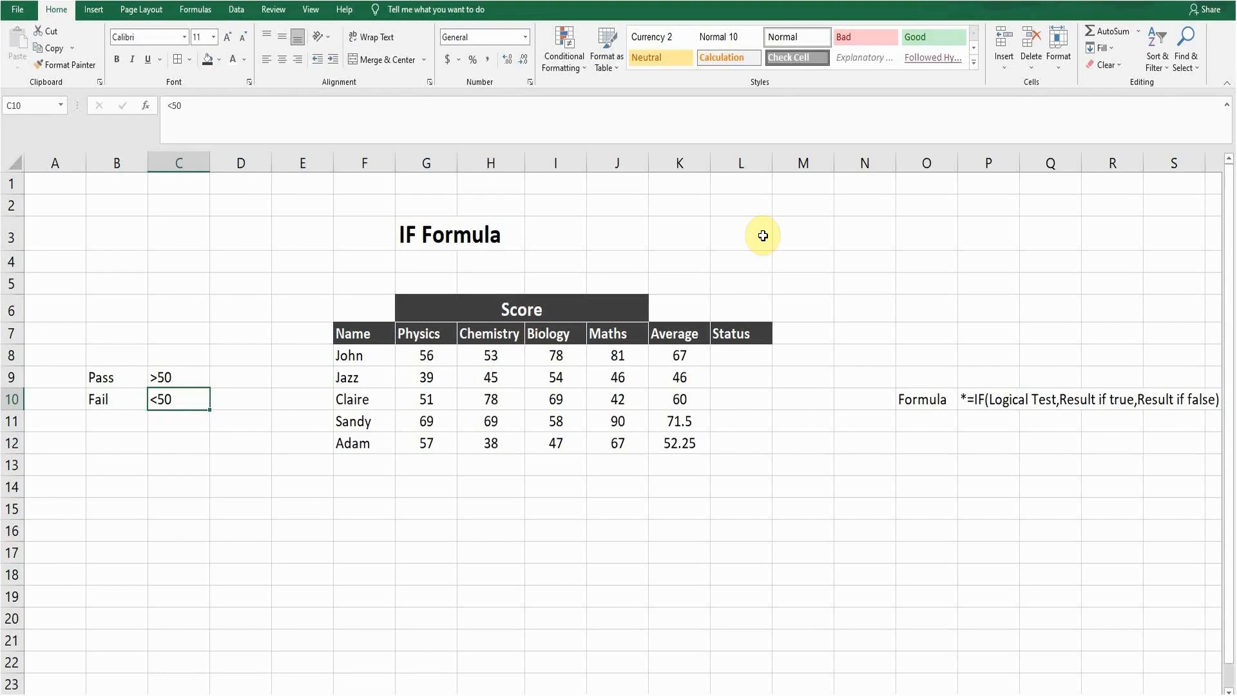
# Start an IF formula in Status cell L8 with the logical test K8>50
pyautogui.press('Right')
pyautogui.press('Right')
pyautogui.press('Right')
pyautogui.press('Right')
pyautogui.press('Right')
pyautogui.press('Right')
pyautogui.press('Right')
pyautogui.press('Right')
pyautogui.press('Right')
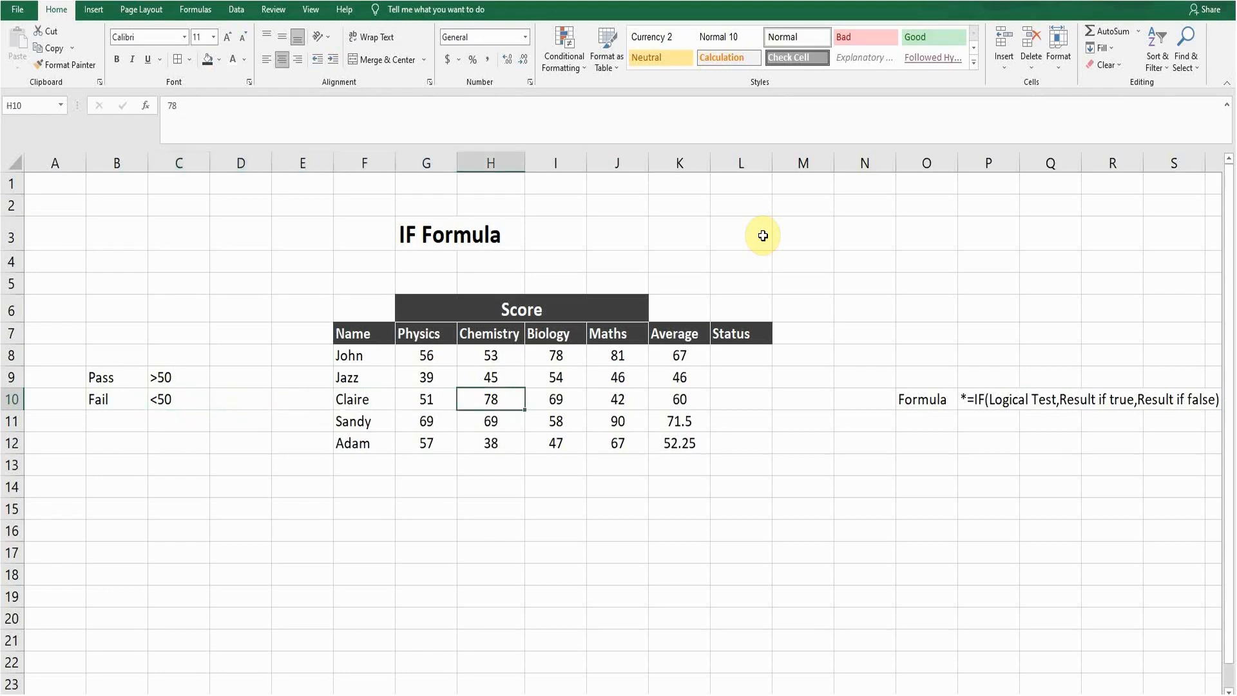
pyautogui.press('Up')
pyautogui.press('Up')
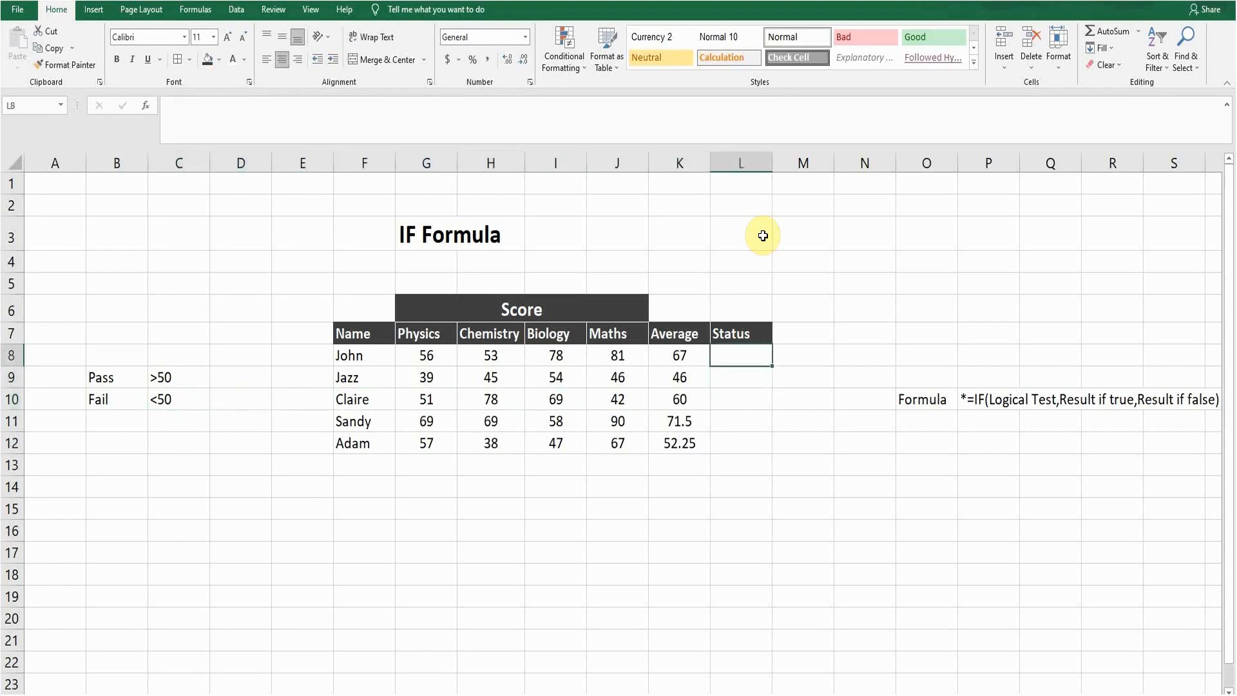
pyautogui.write('=if')
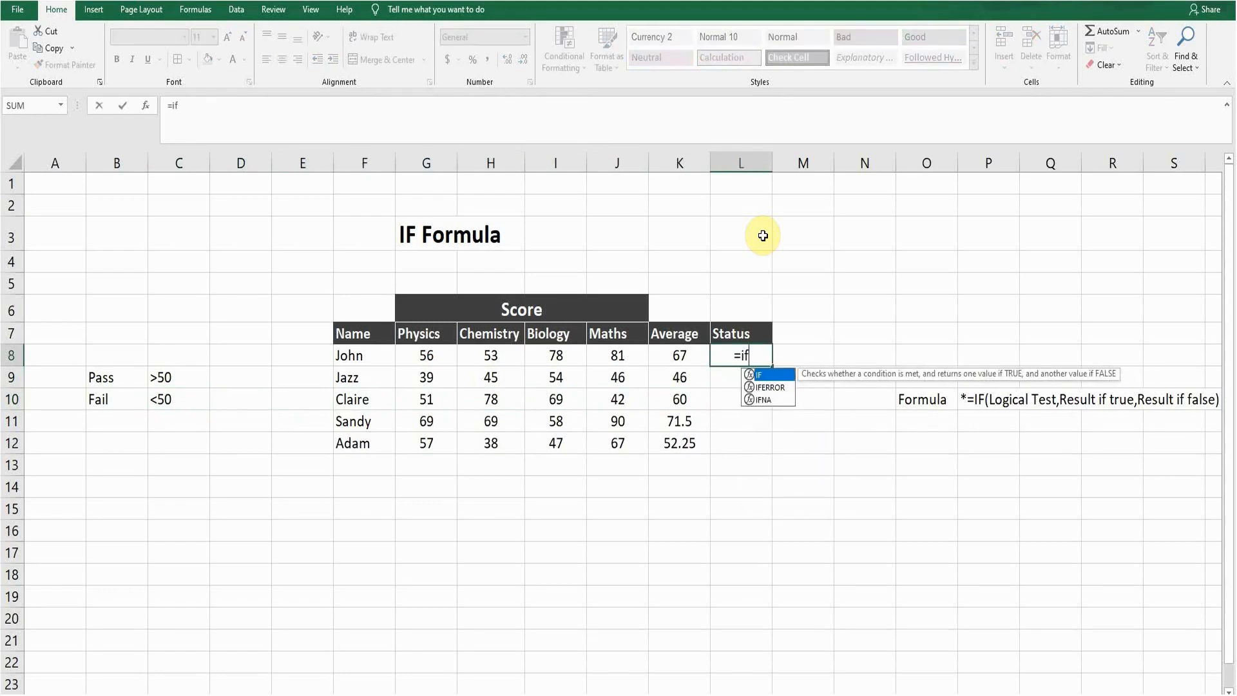
pyautogui.press('Tab')
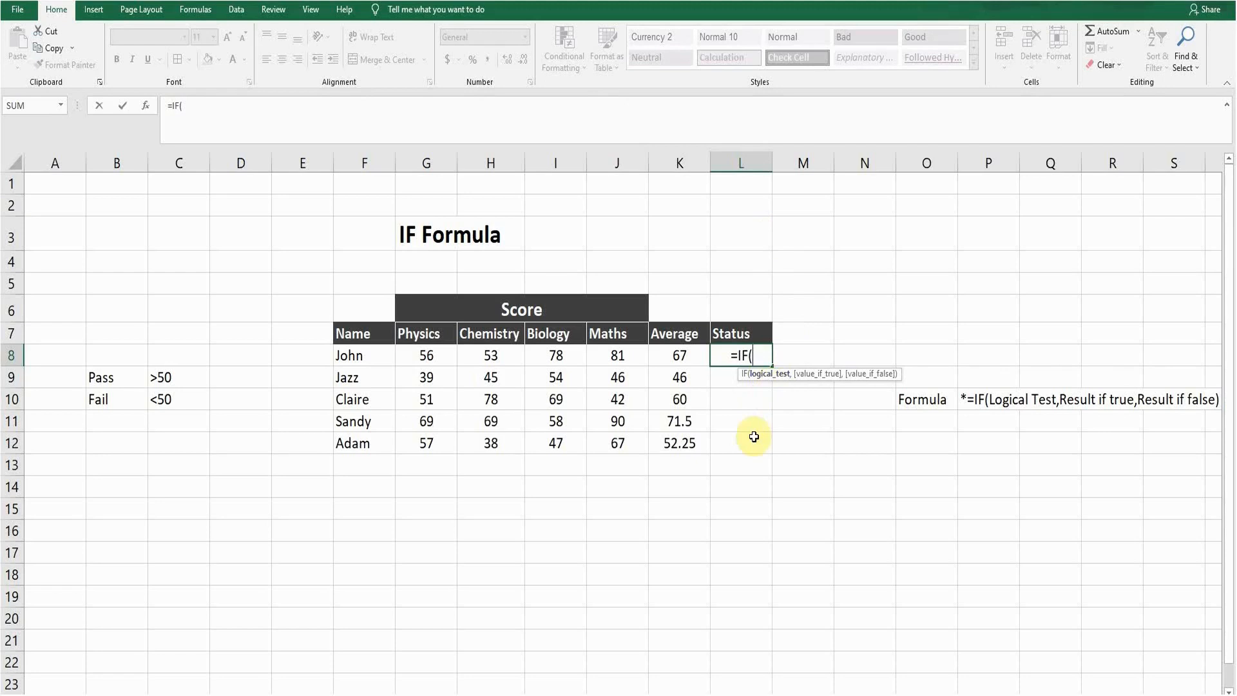
pyautogui.click(680, 355)
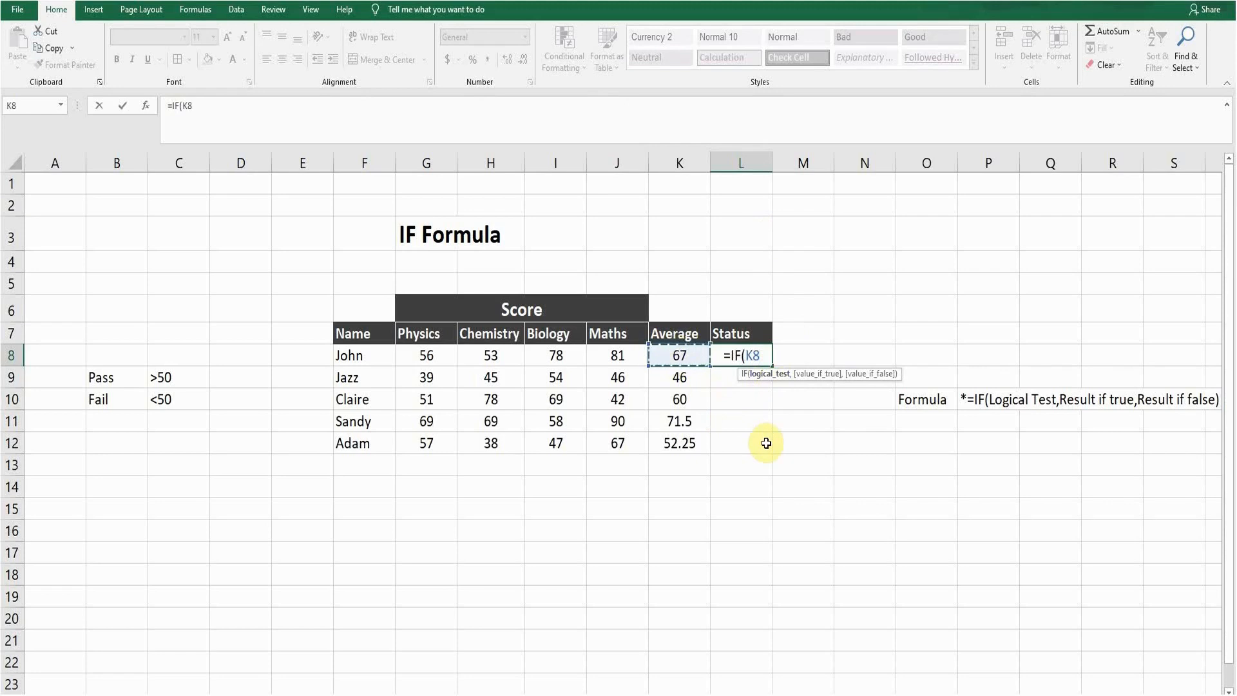
pyautogui.write('>')
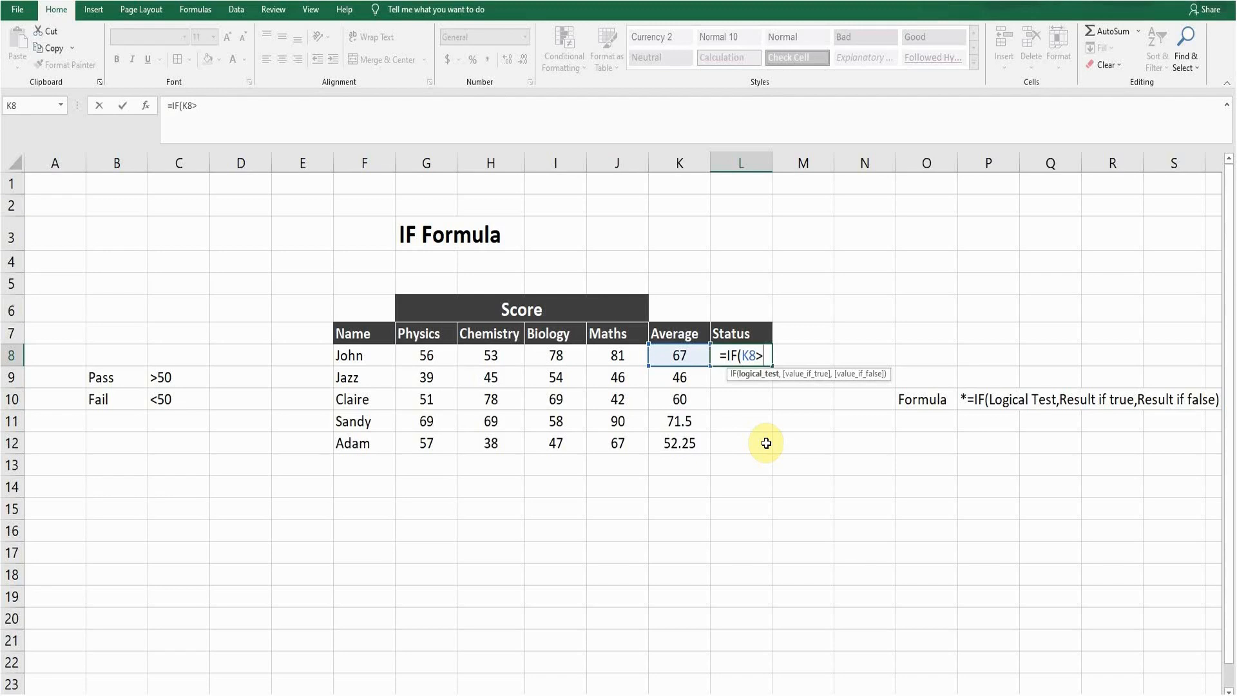
pyautogui.write('5')
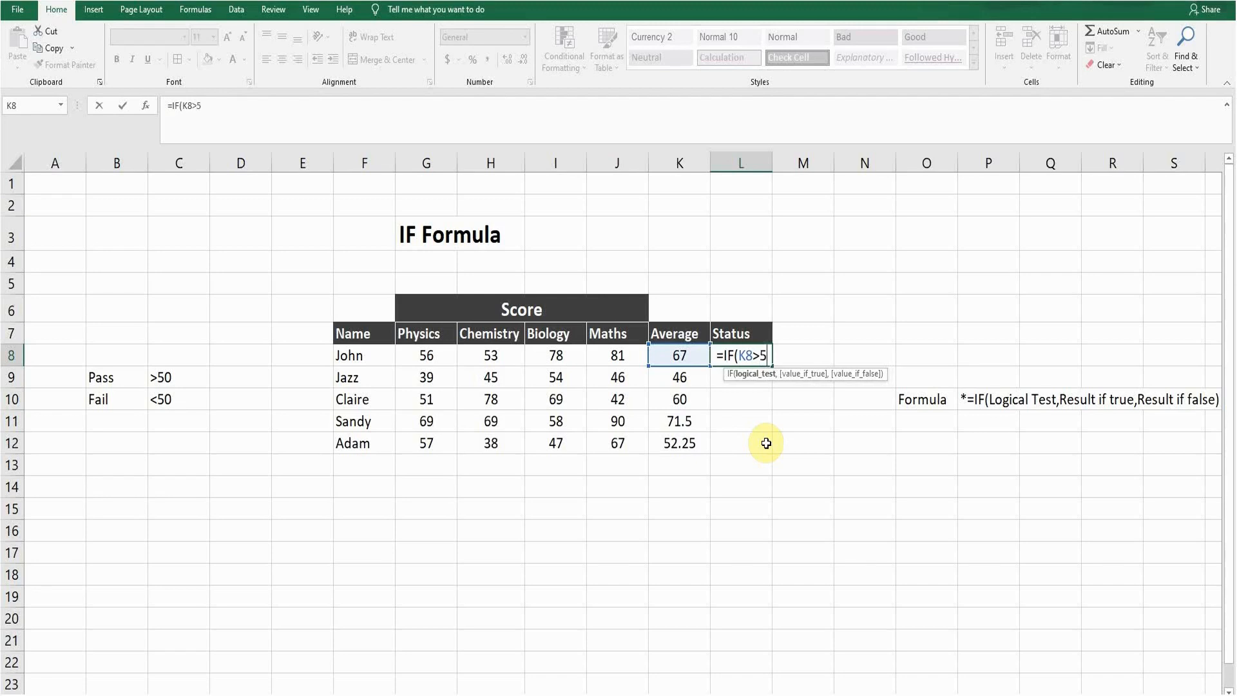
pyautogui.write('0')
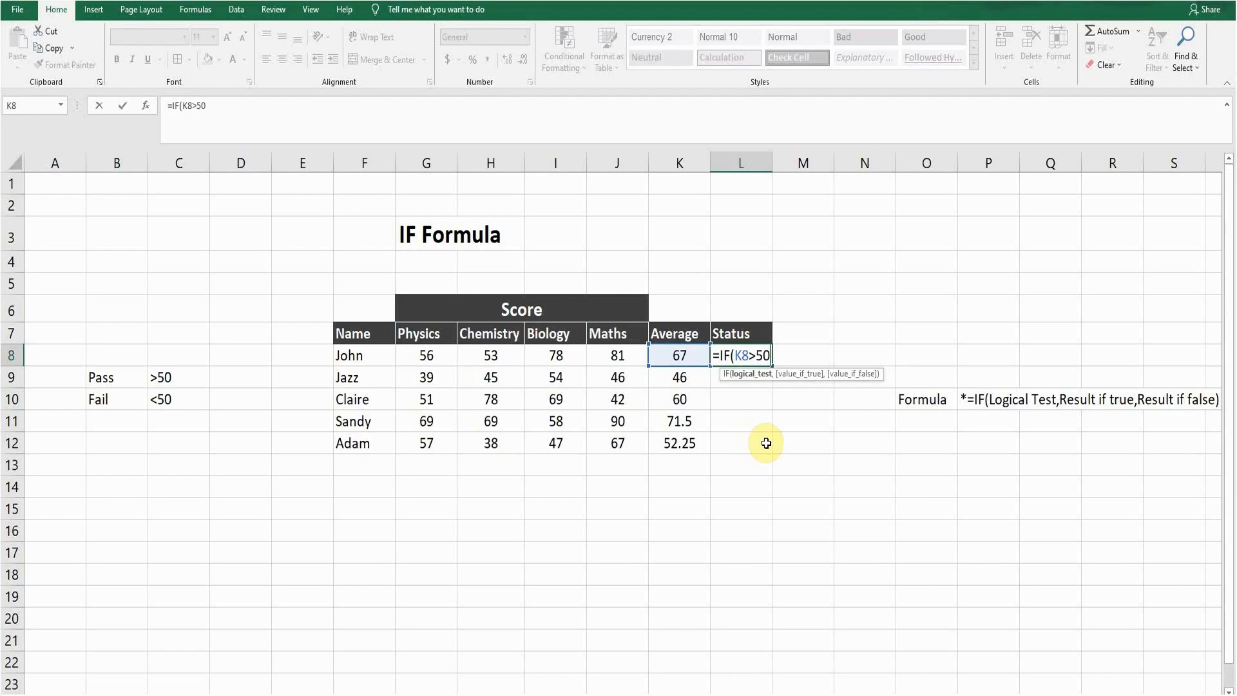
pyautogui.write(',')
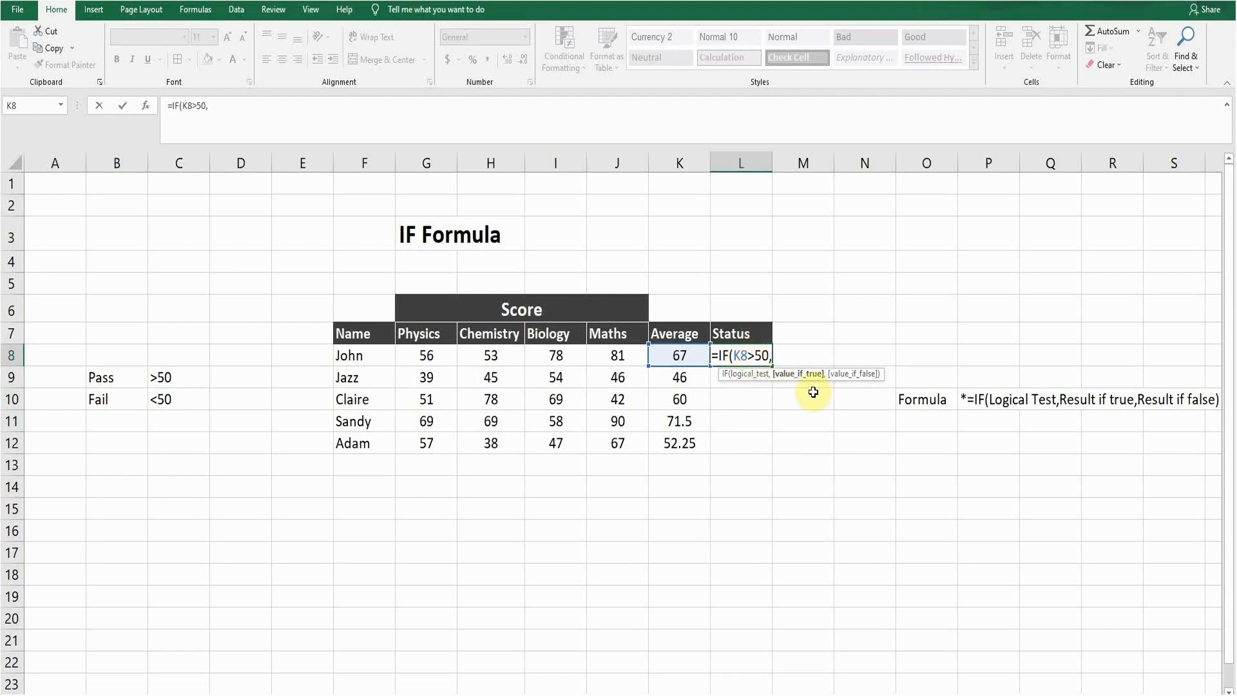
pyautogui.click(113, 377)
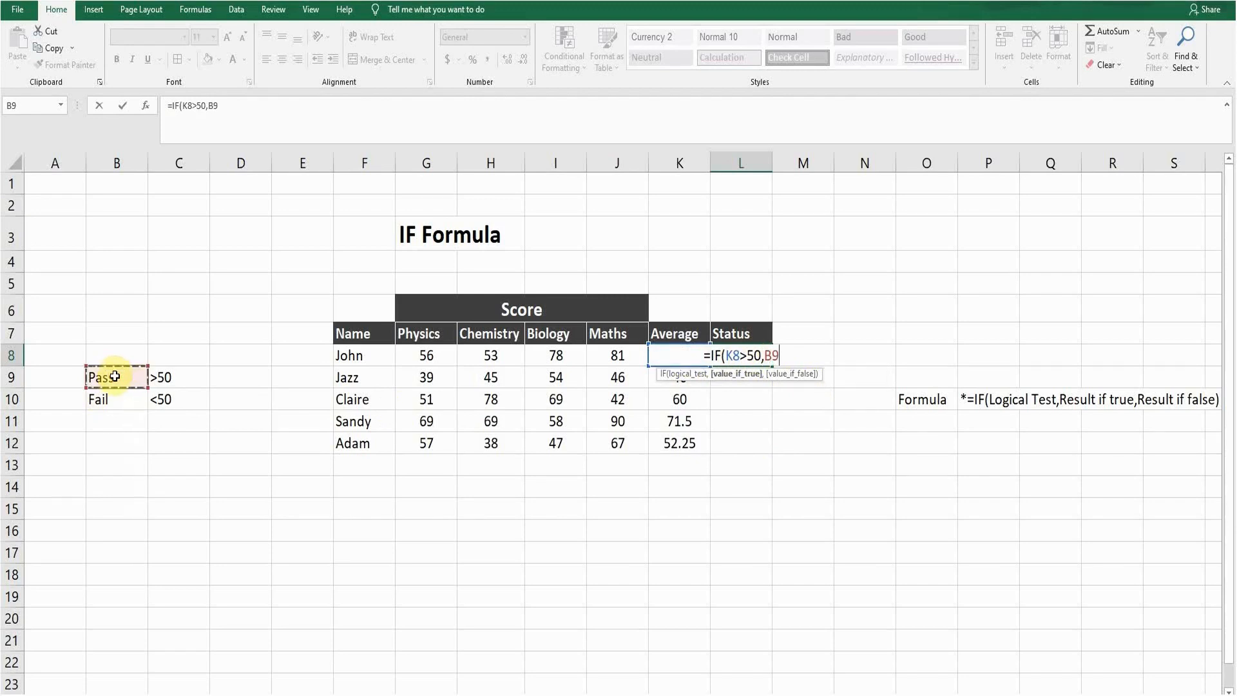
pyautogui.press('BackSpace')
pyautogui.press('BackSpace')
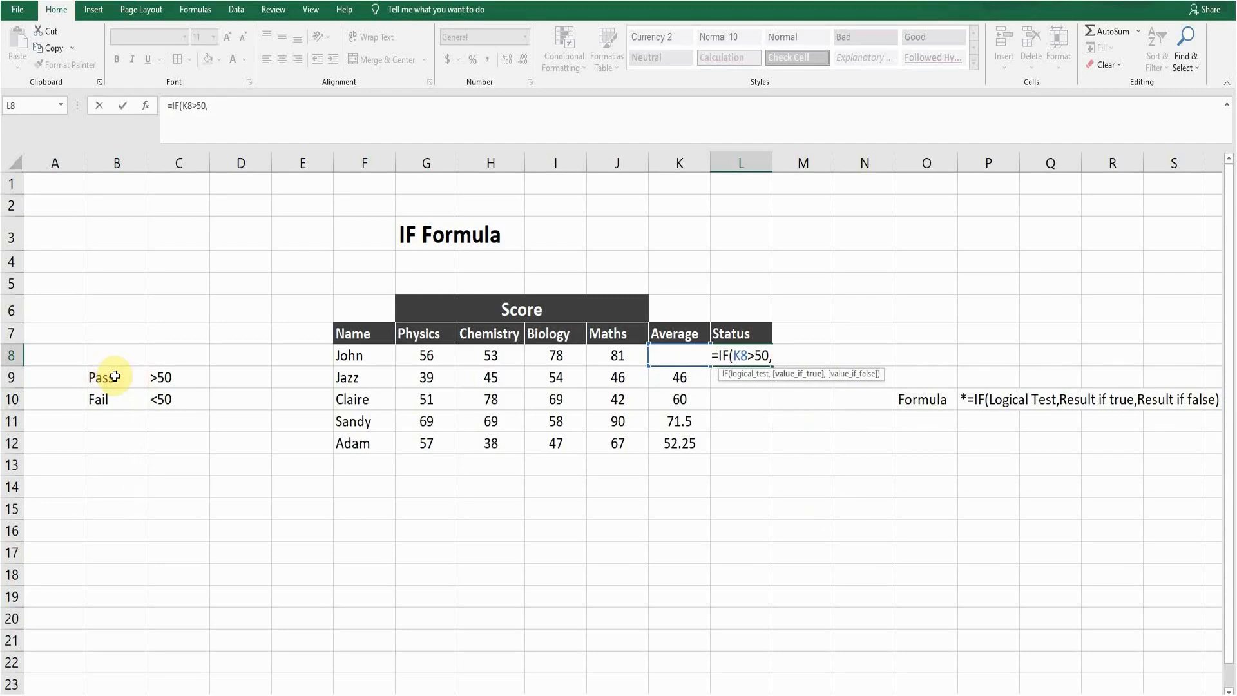
pyautogui.write('"')
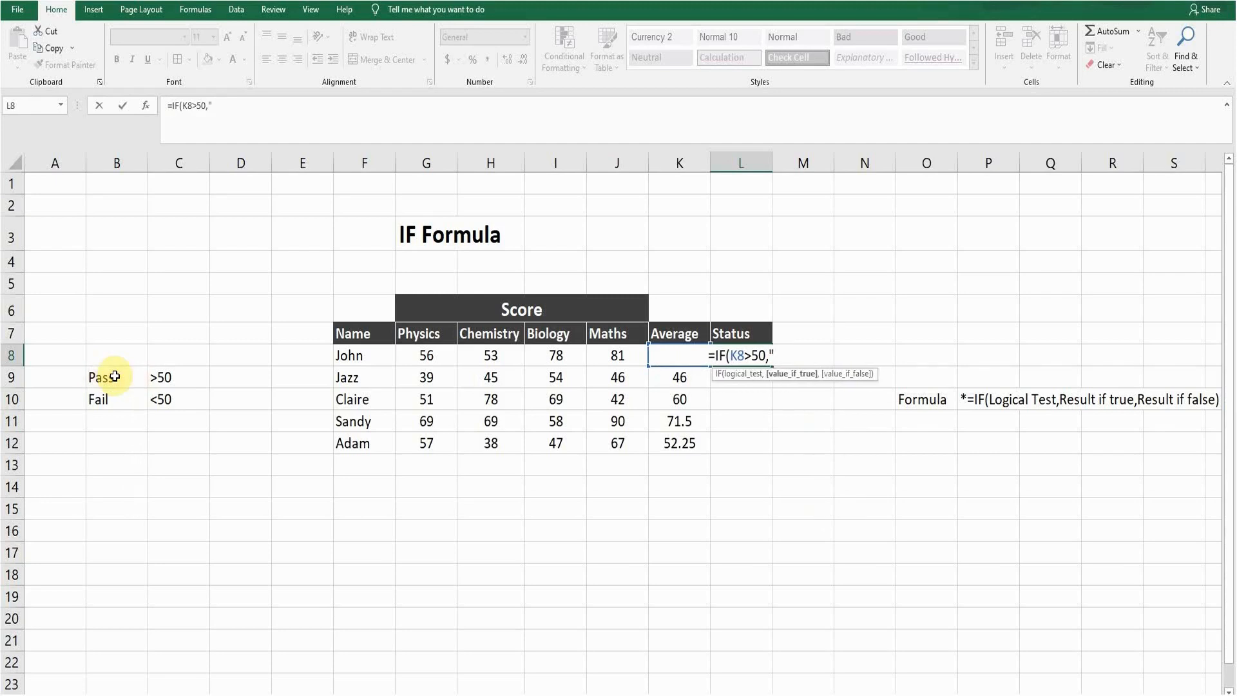
pyautogui.write('Pass')
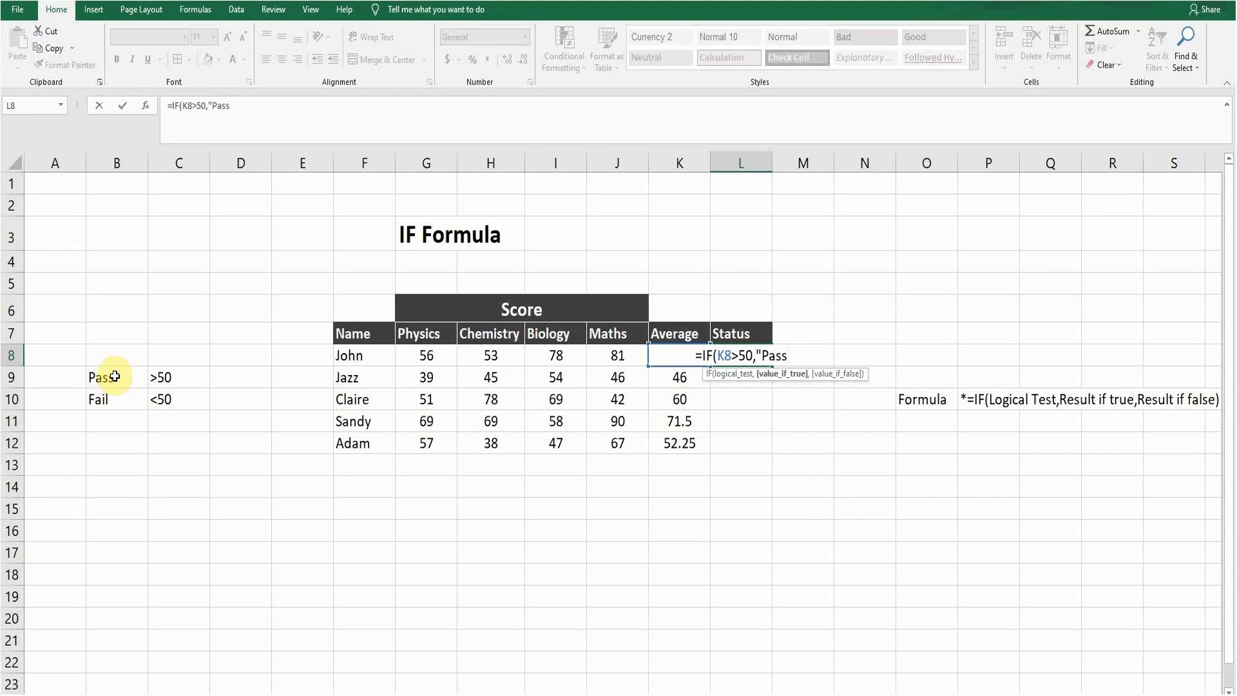
pyautogui.write('"')
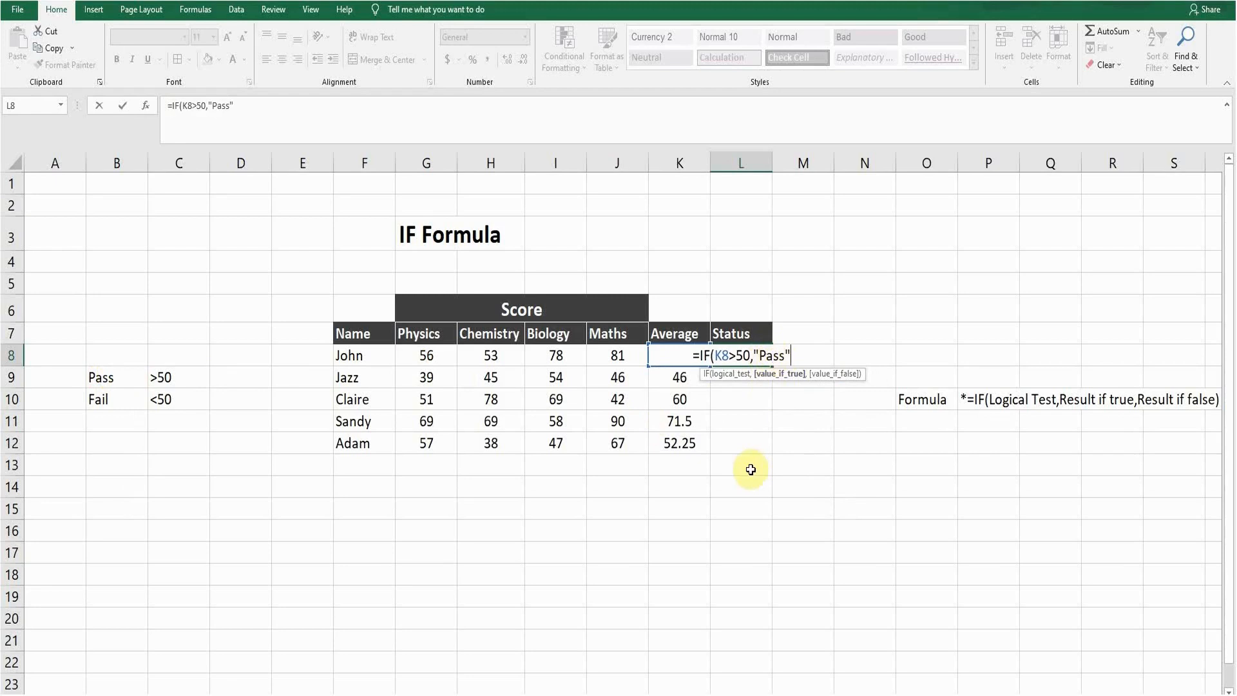
pyautogui.press('BackSpace')
pyautogui.press('BackSpace')
pyautogui.press('BackSpace')
pyautogui.press('BackSpace')
pyautogui.press('BackSpace')
pyautogui.press('BackSpace')
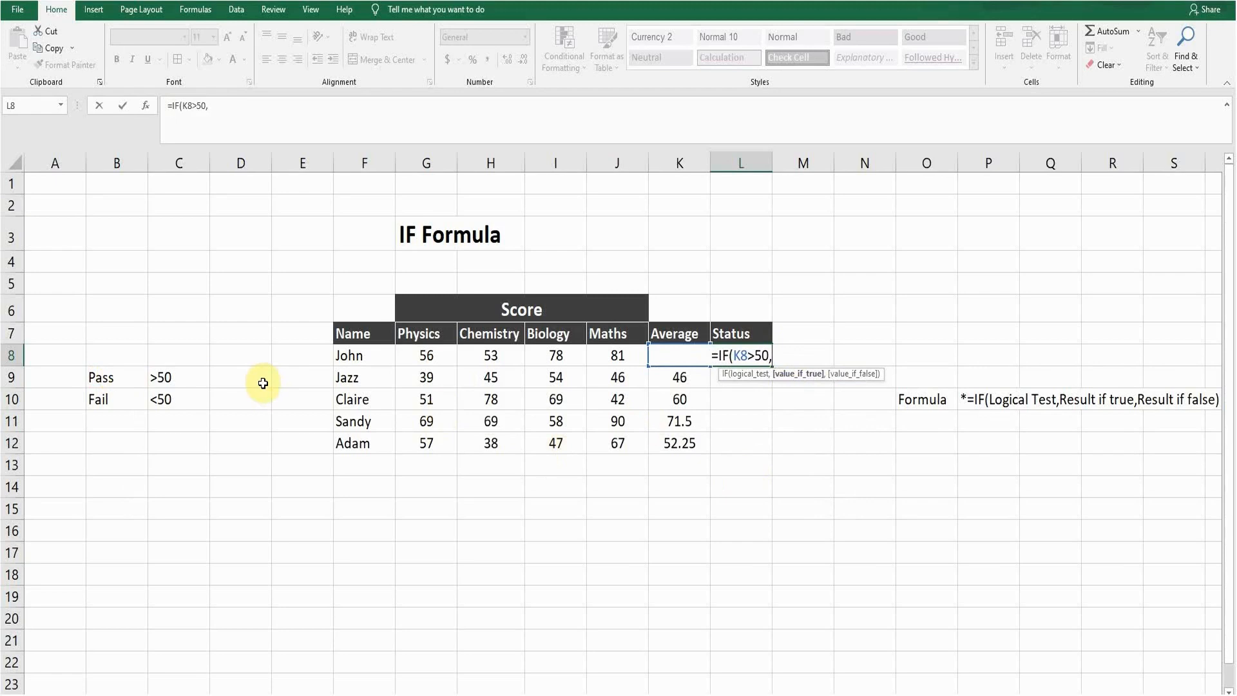
# Complete the L8 formula with absolute references $B$9 as the true result and $B$10 as the false result
pyautogui.click(119, 379)
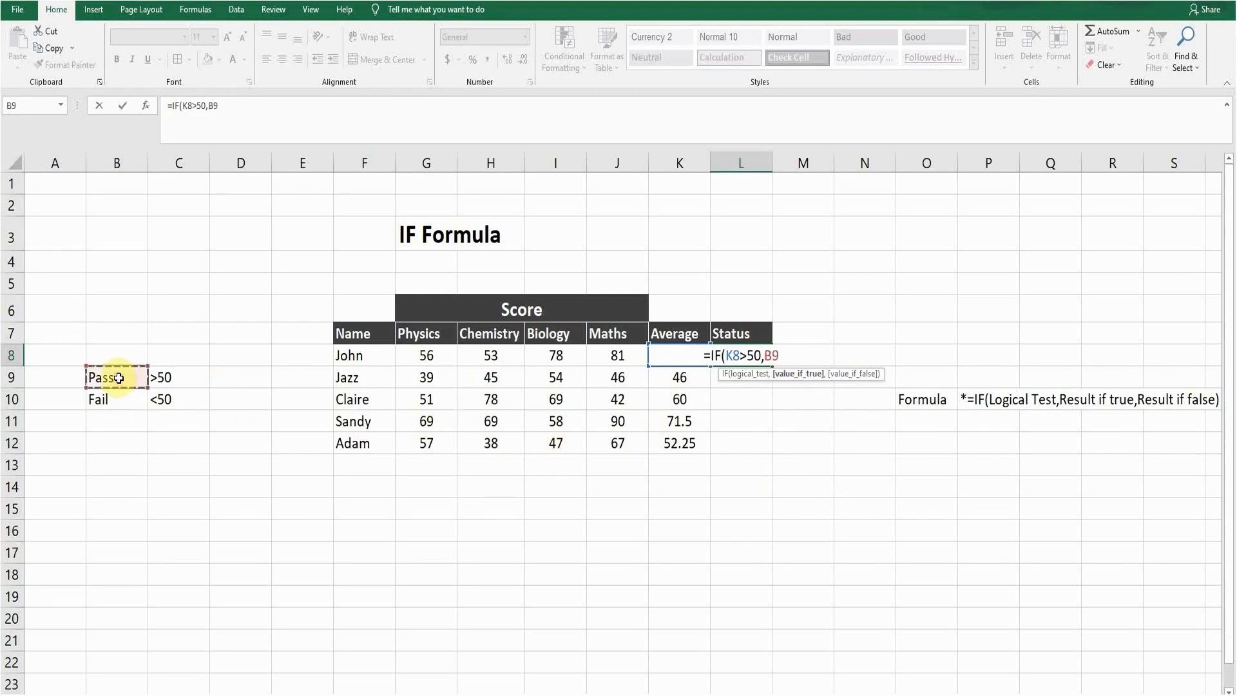
pyautogui.press('F4')
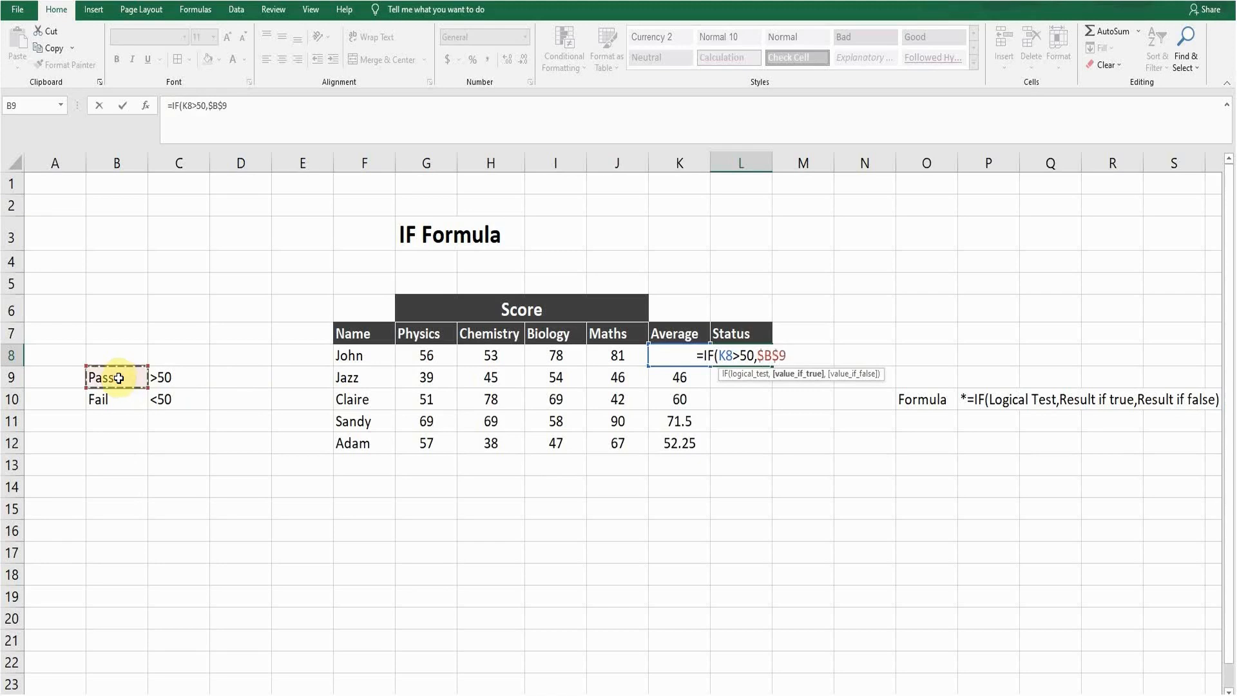
pyautogui.write(',')
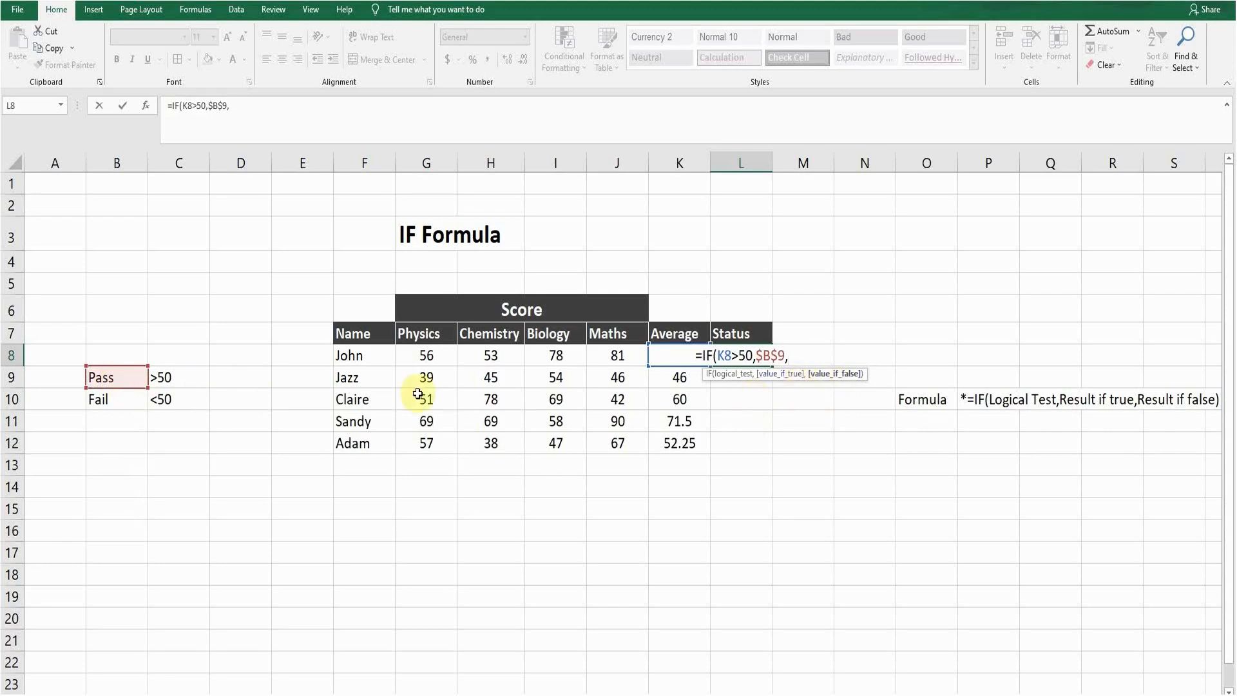
pyautogui.click(111, 401)
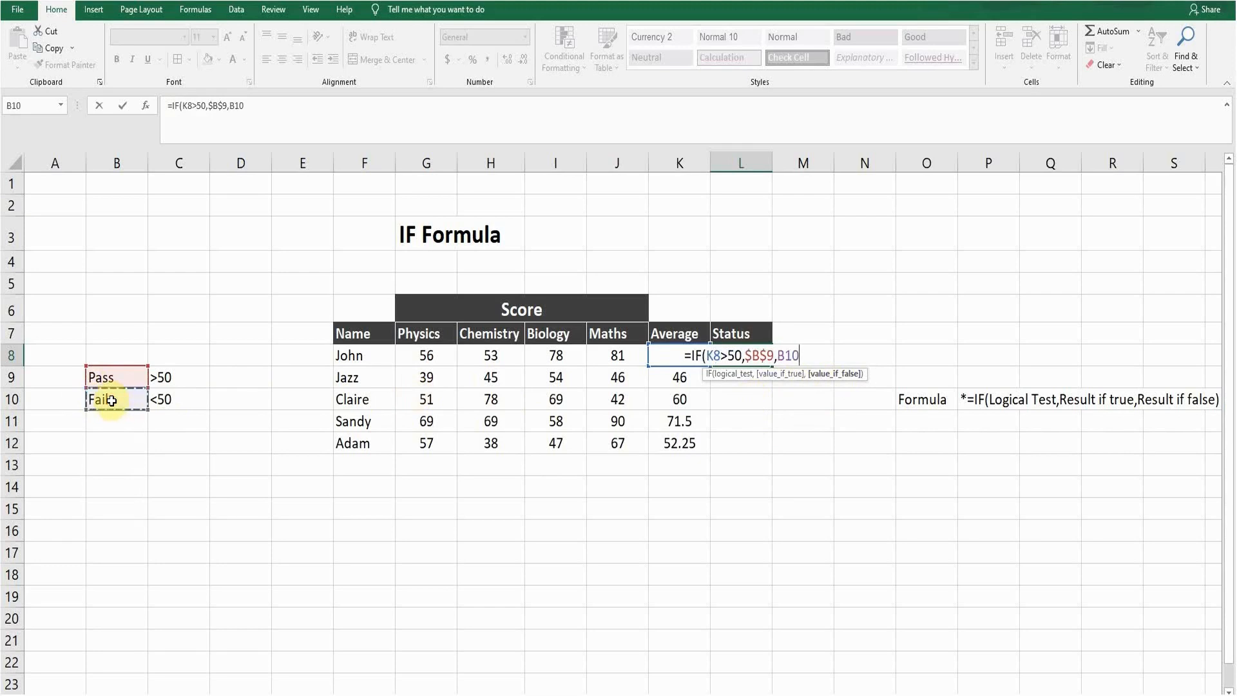
pyautogui.press('F4')
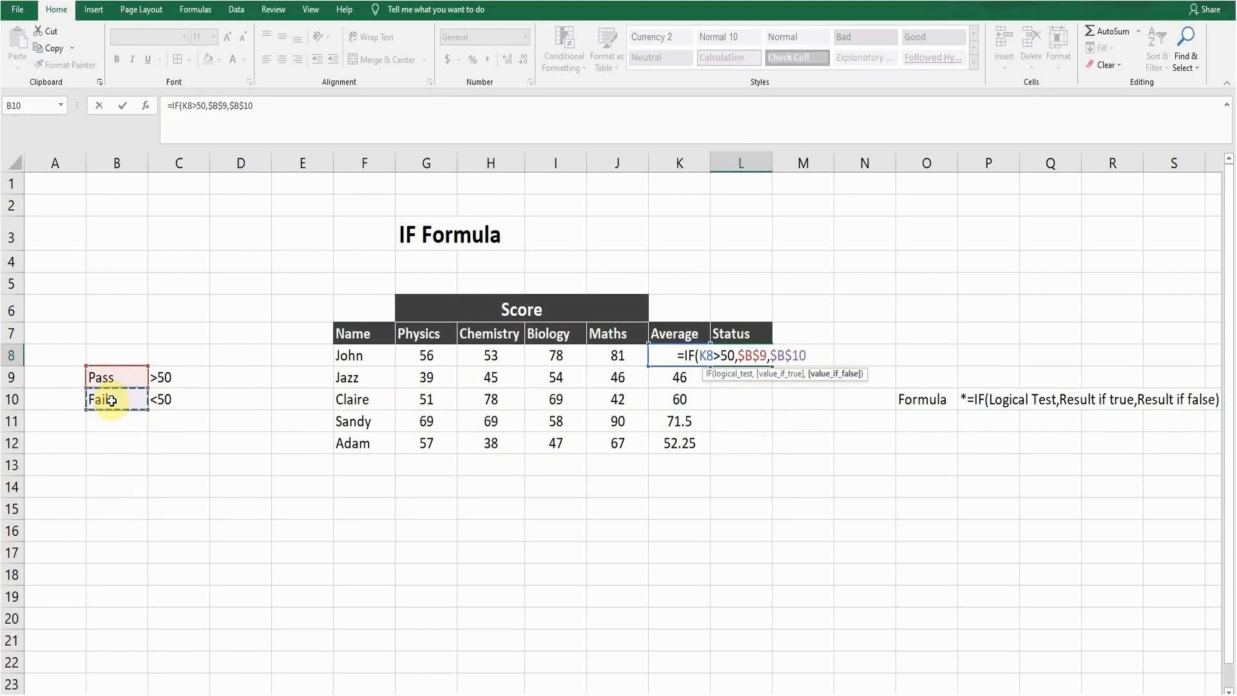
pyautogui.write(')')
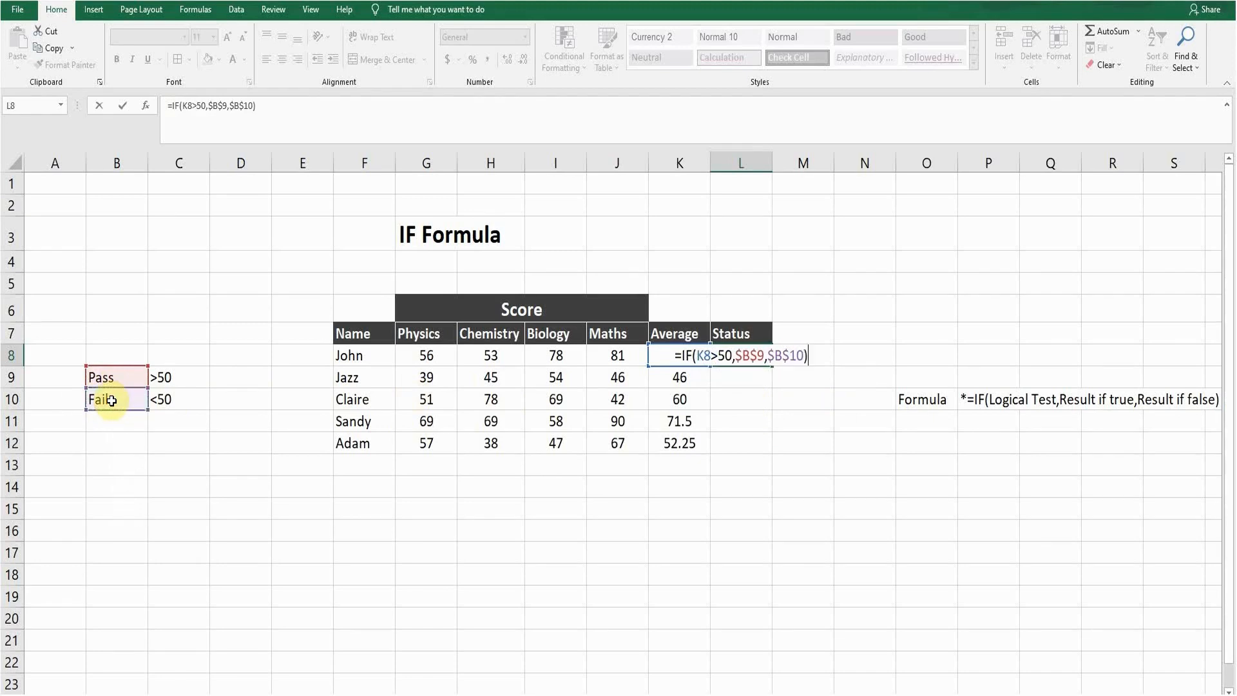
pyautogui.press('Return')
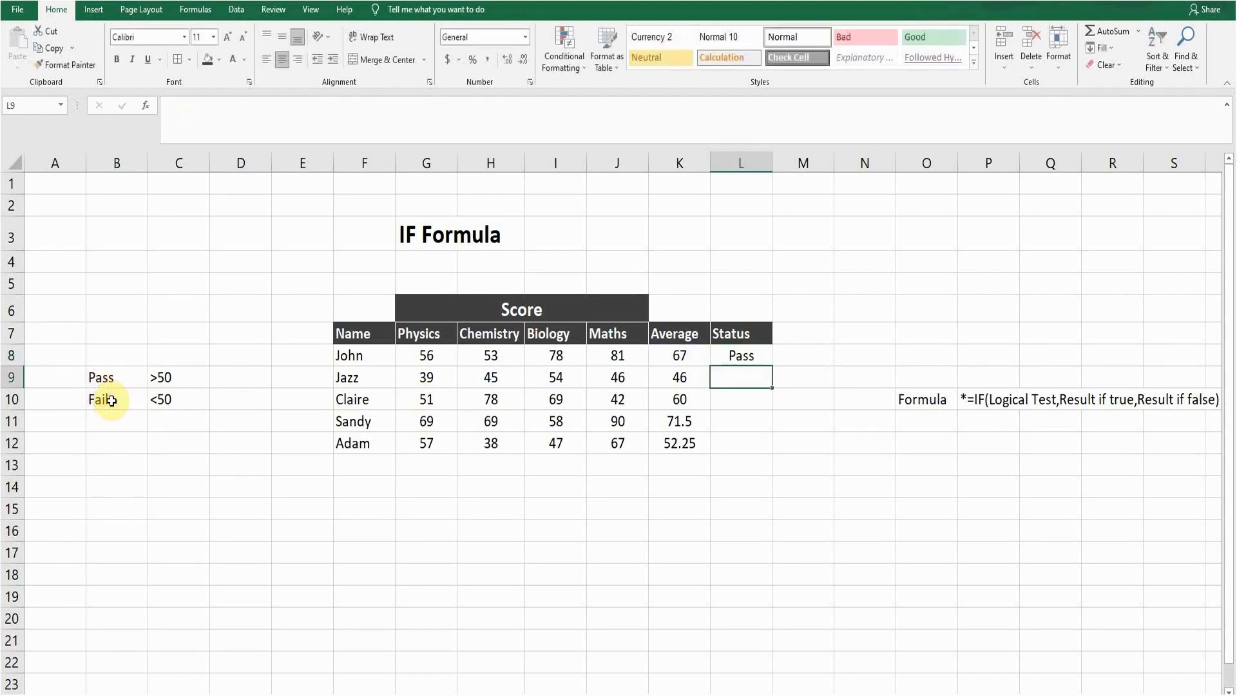
# Fill the IF formula from L8 down through L12 for the remaining students
pyautogui.click(742, 353)
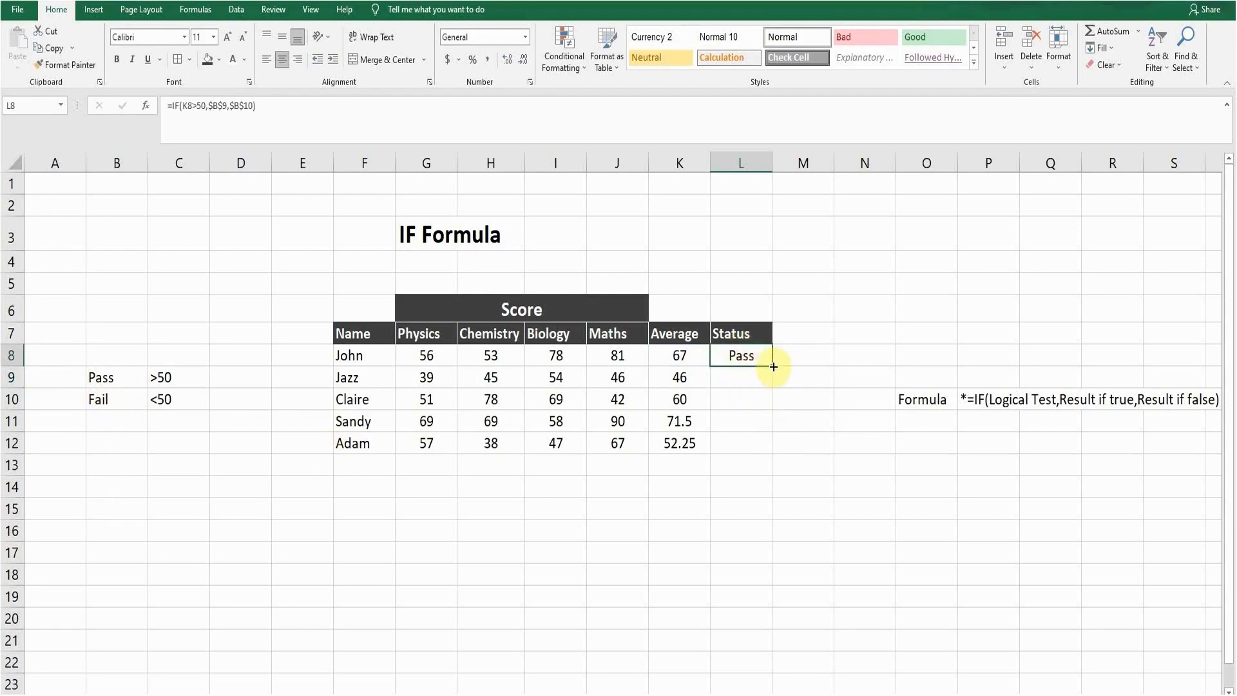
pyautogui.moveTo(774, 364); pyautogui.dragTo(774, 453)
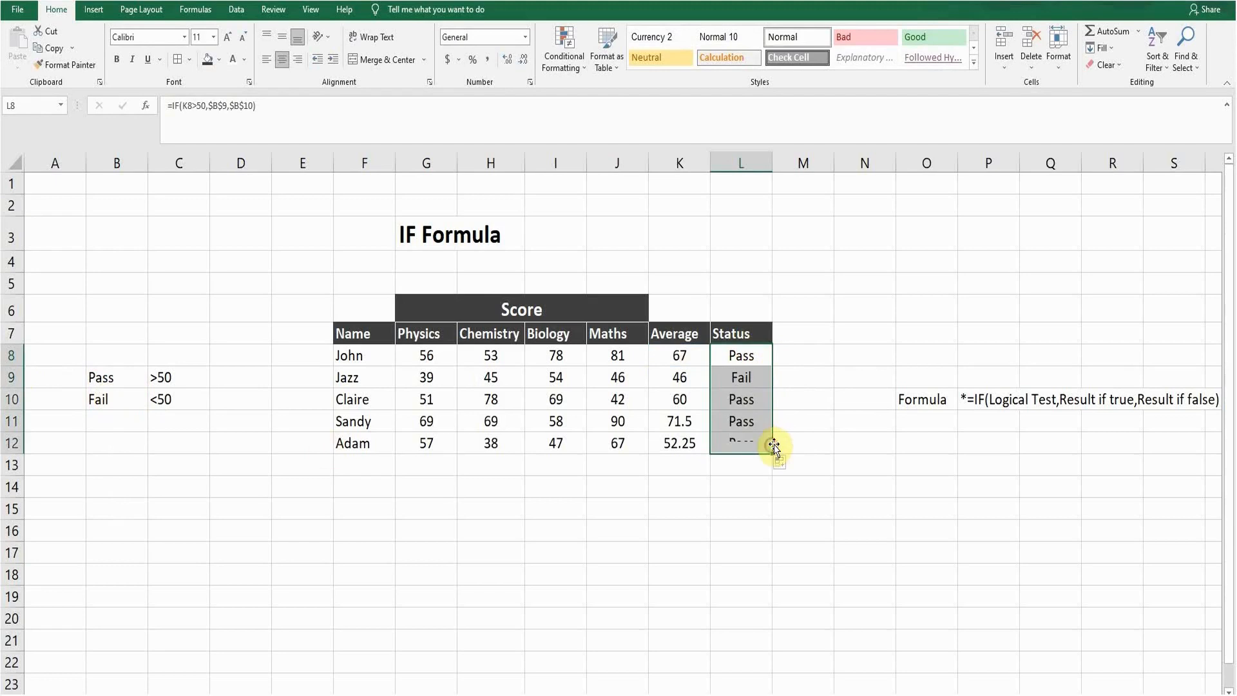
pyautogui.click(745, 354)
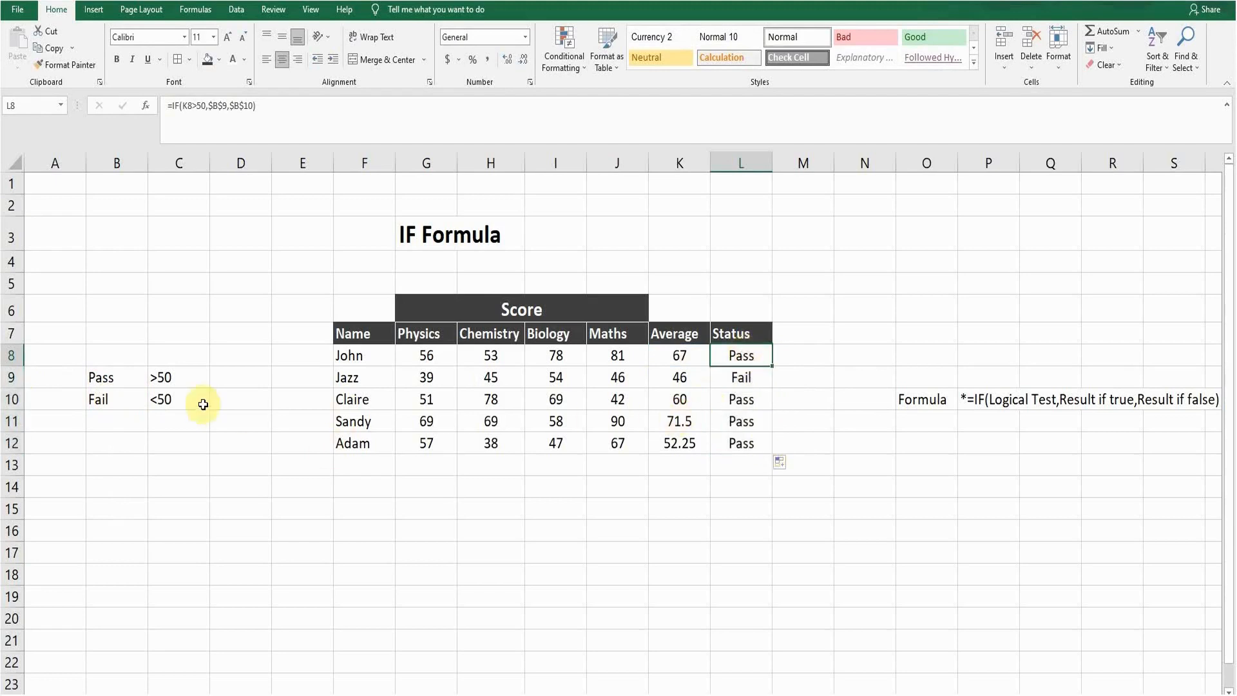
# Check the IF formulas in Status cells L8 and L9 against the formula syntax note in O10:P10
pyautogui.click(728, 380)
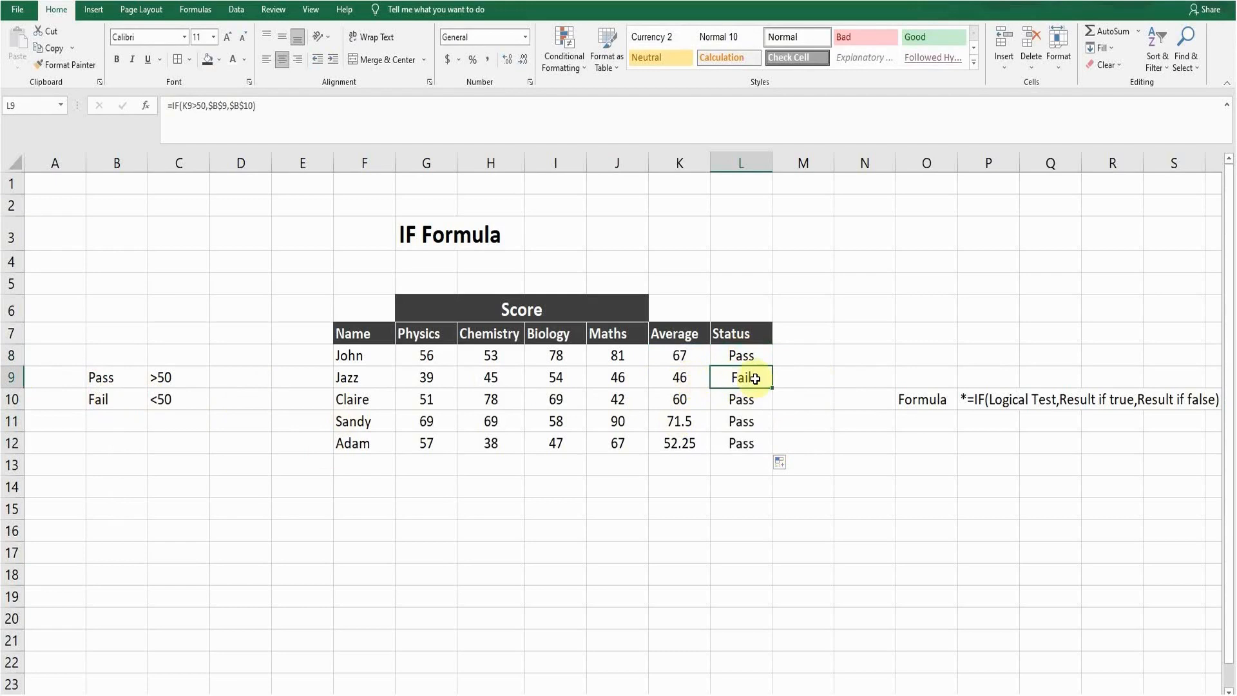
pyautogui.click(741, 354)
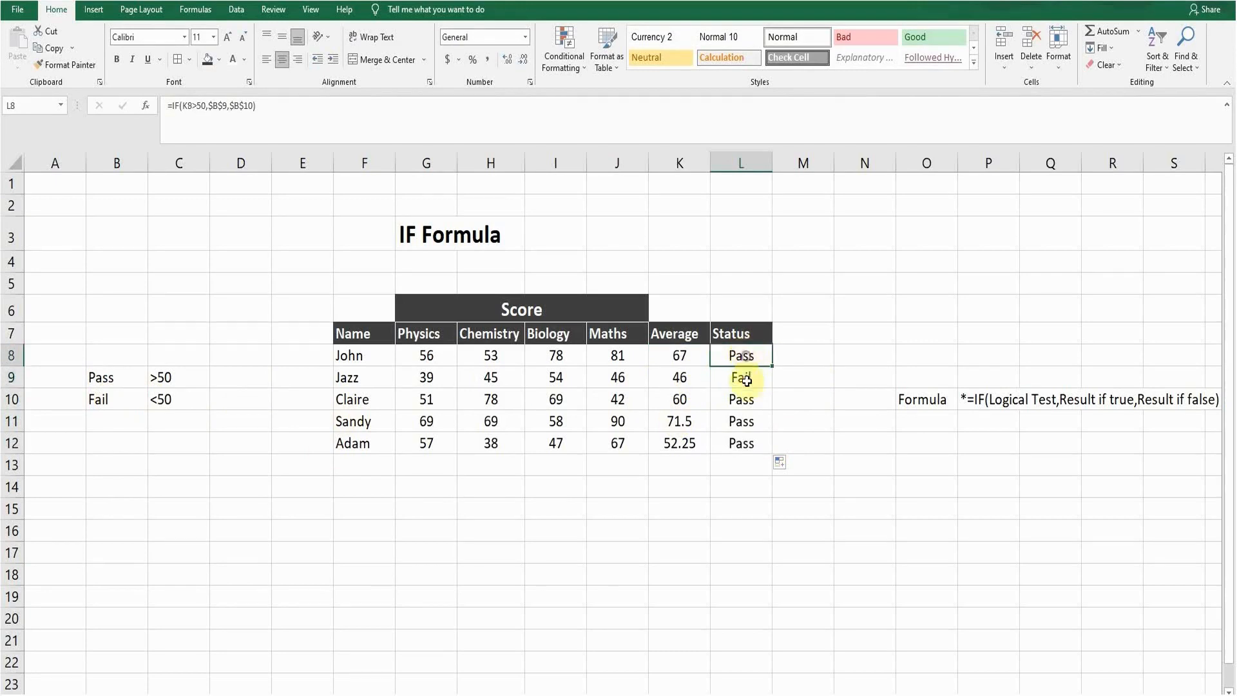
pyautogui.click(748, 384)
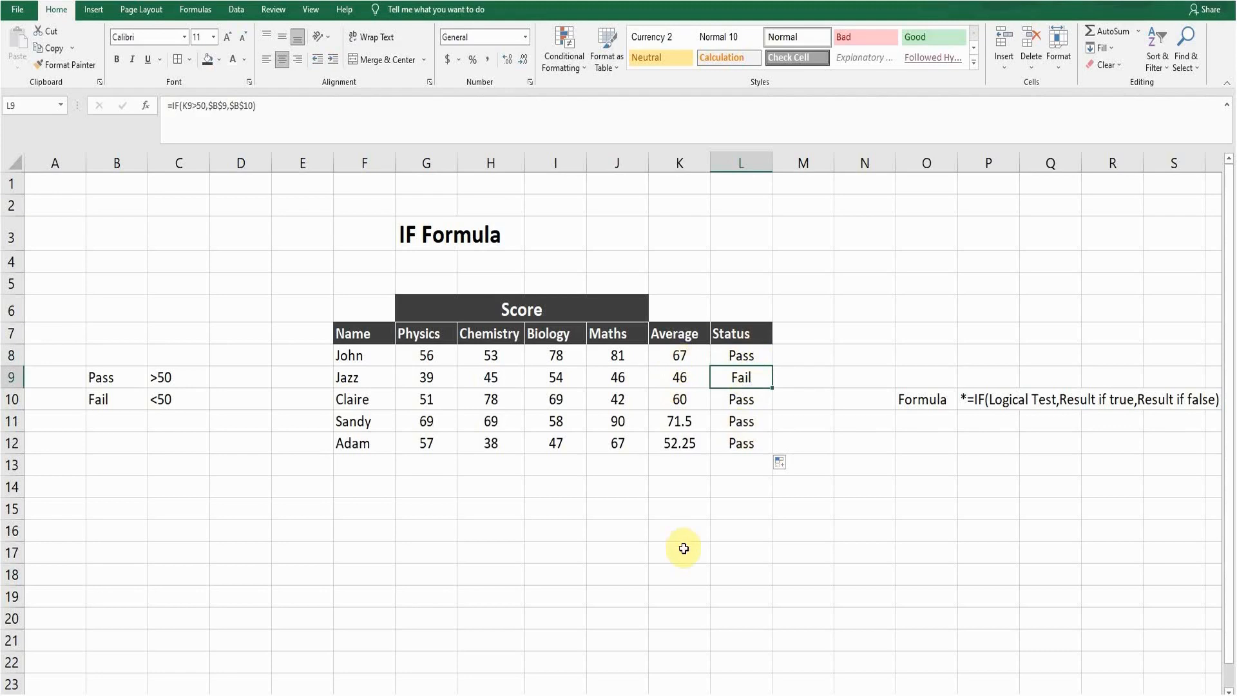
pyautogui.click(932, 399)
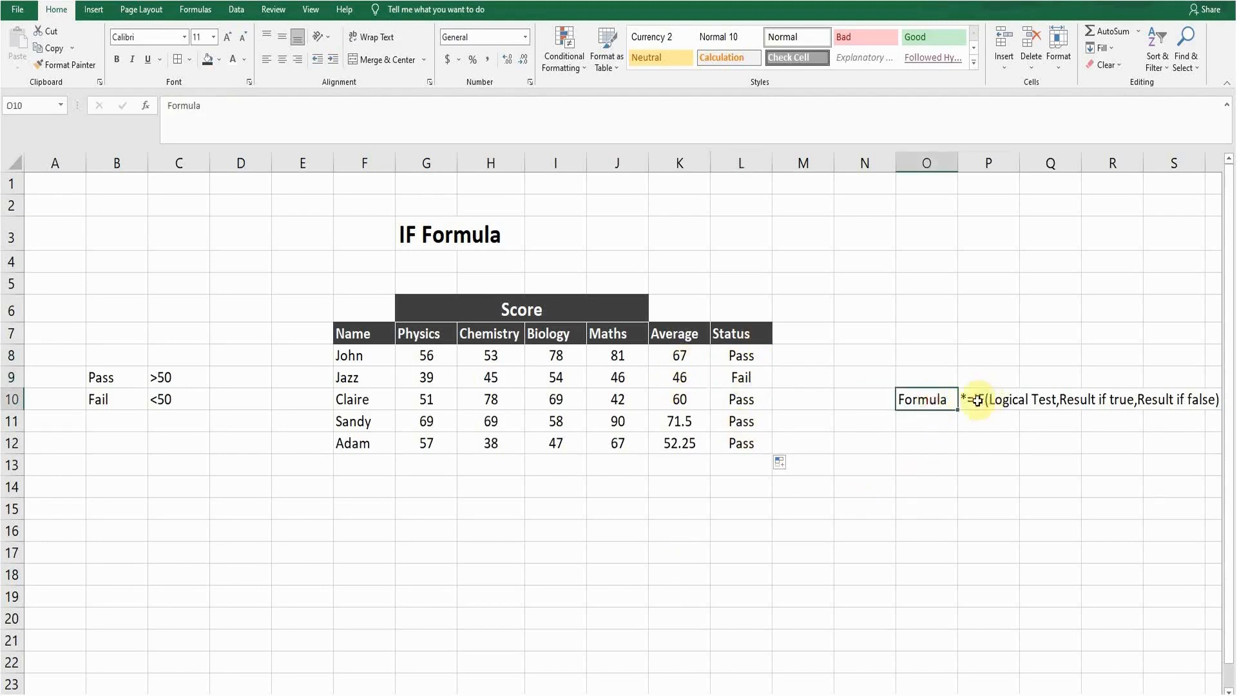
pyautogui.click(983, 400)
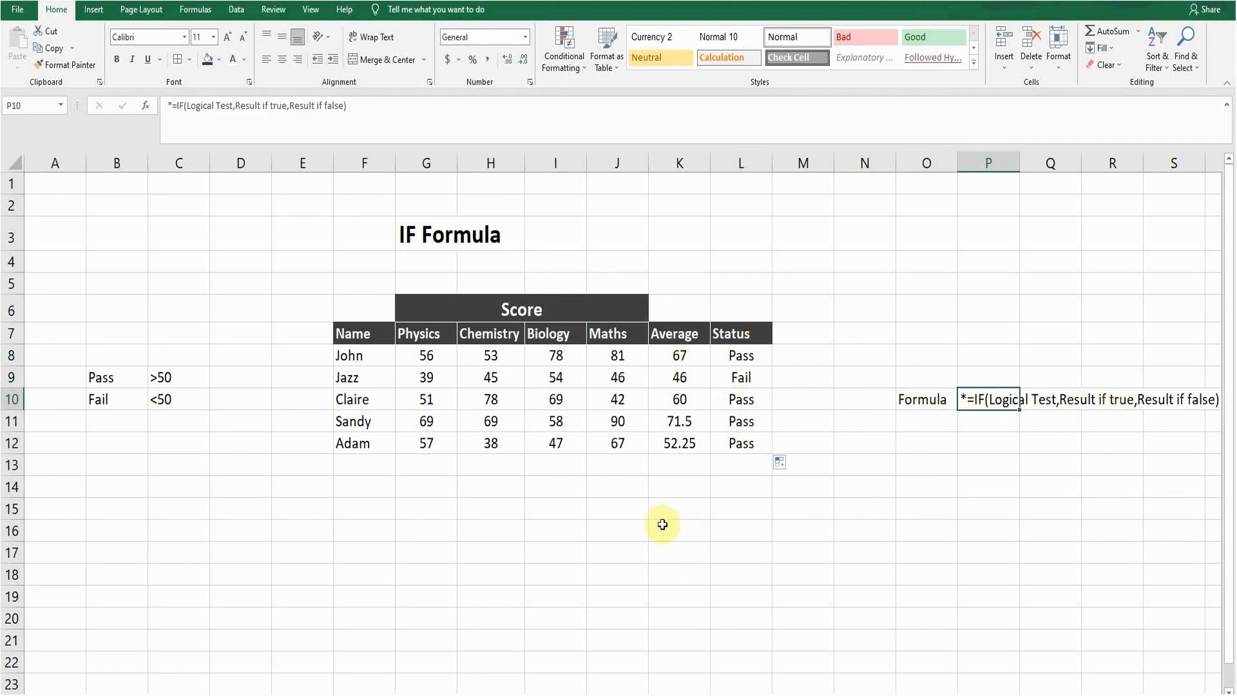
pyautogui.click(412, 513)
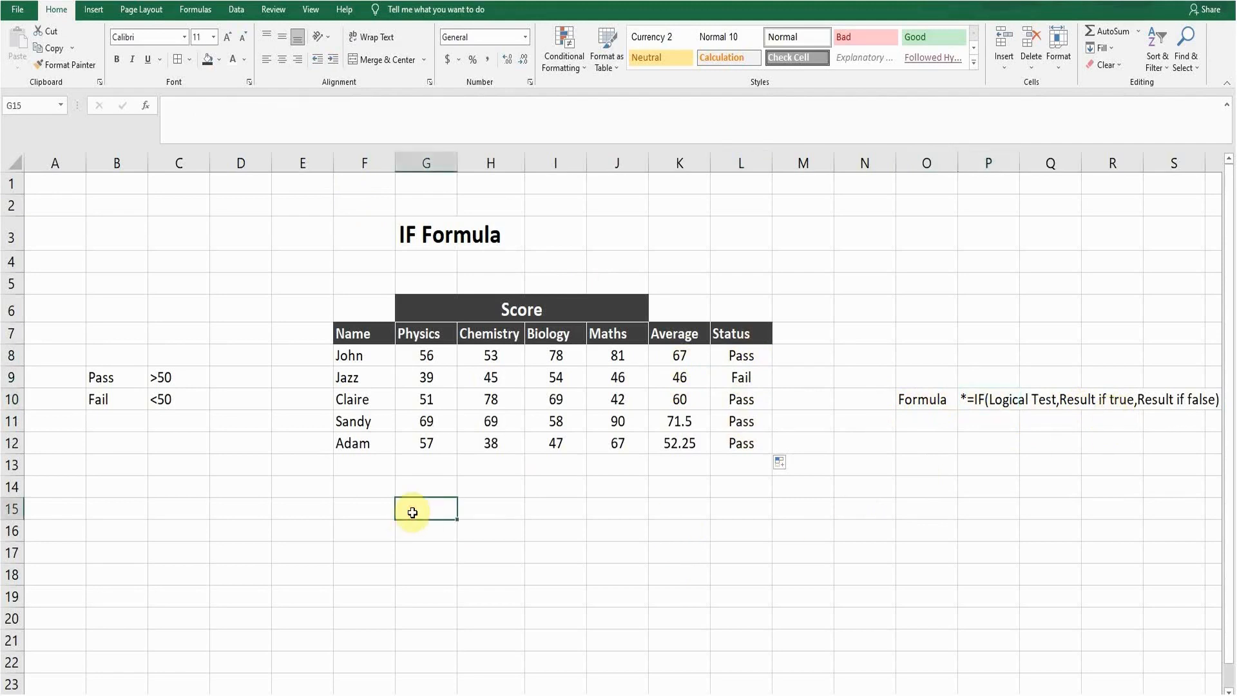